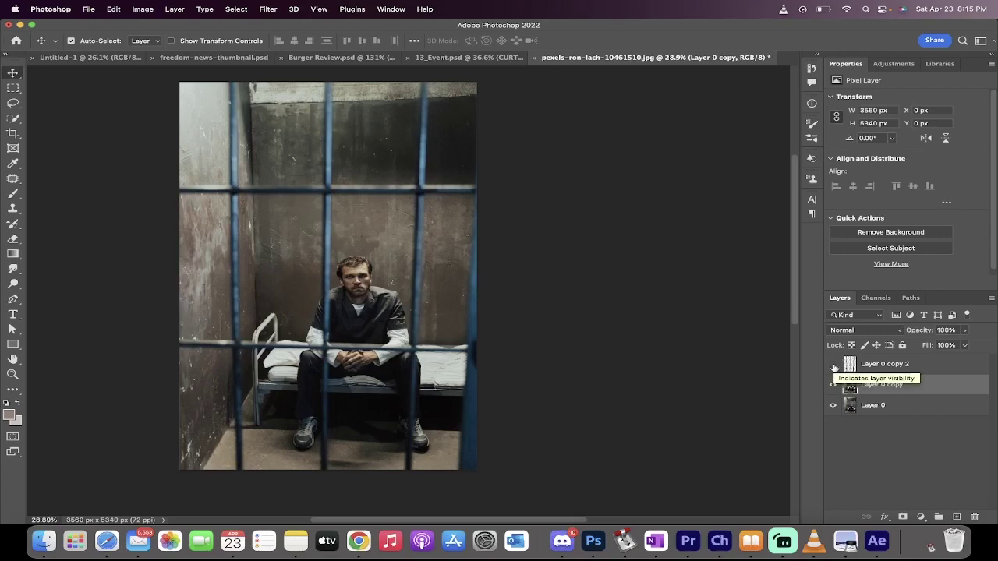
Toggle the bar-free layer's visibility to compare it against the original photo
{"action": "left_click", "coordinate": [833, 364]}
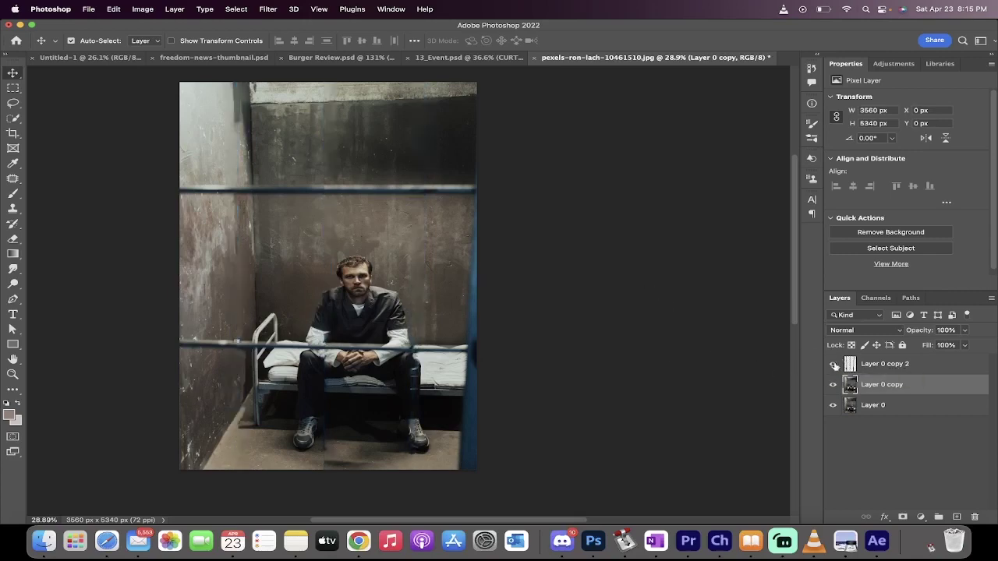
{"action": "left_click", "coordinate": [833, 364]}
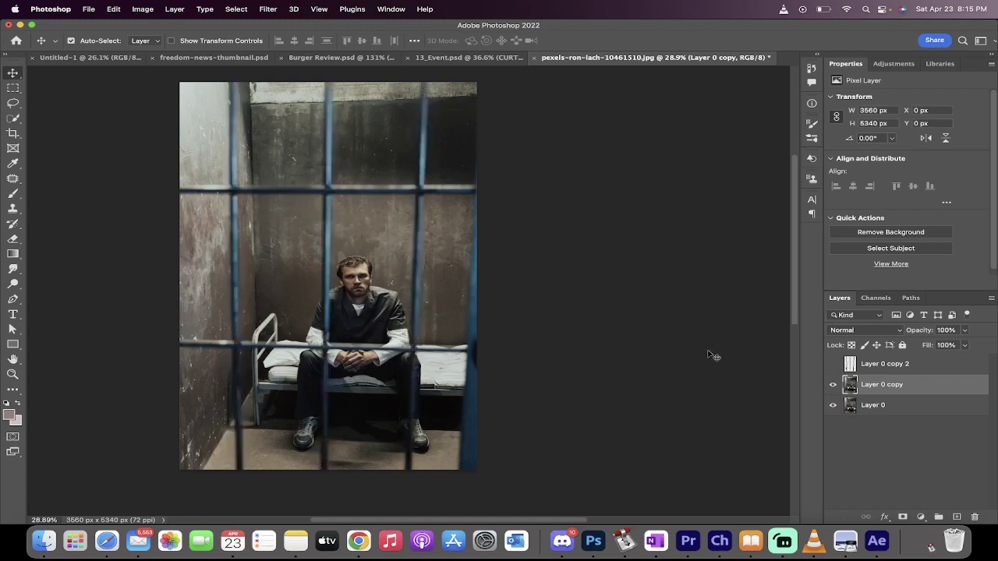
{"action": "left_click", "coordinate": [834, 364]}
{"action": "left_click", "coordinate": [833, 365]}
Delete Layer 0 copy and copy 2, duplicate Layer 0, and enter Quick Mask mode
{"action": "left_click", "coordinate": [867, 373]}
{"action": "left_click", "coordinate": [872, 388], "text": "shift"}
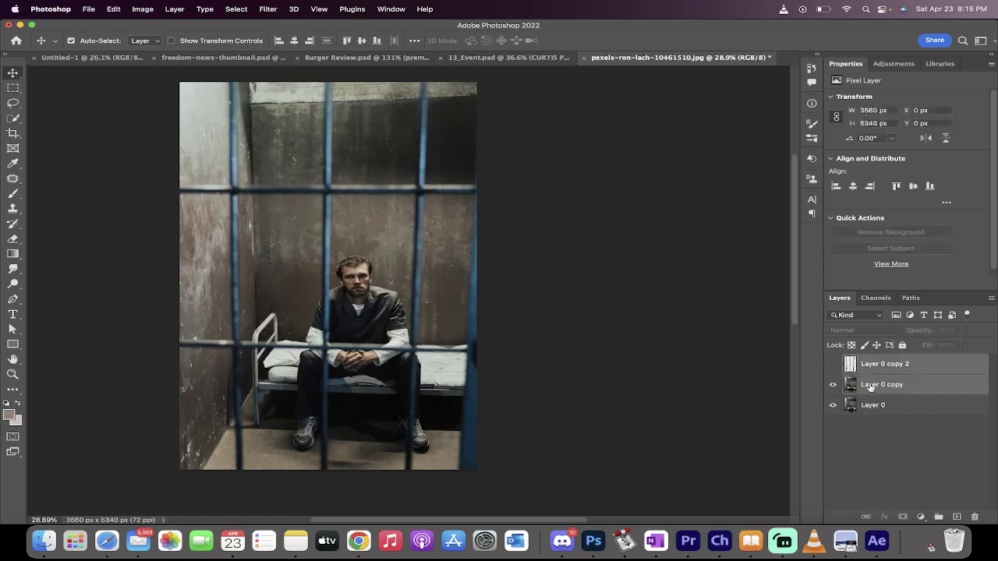
{"action": "left_click_drag", "start_coordinate": [887, 378], "coordinate": [974, 516]}
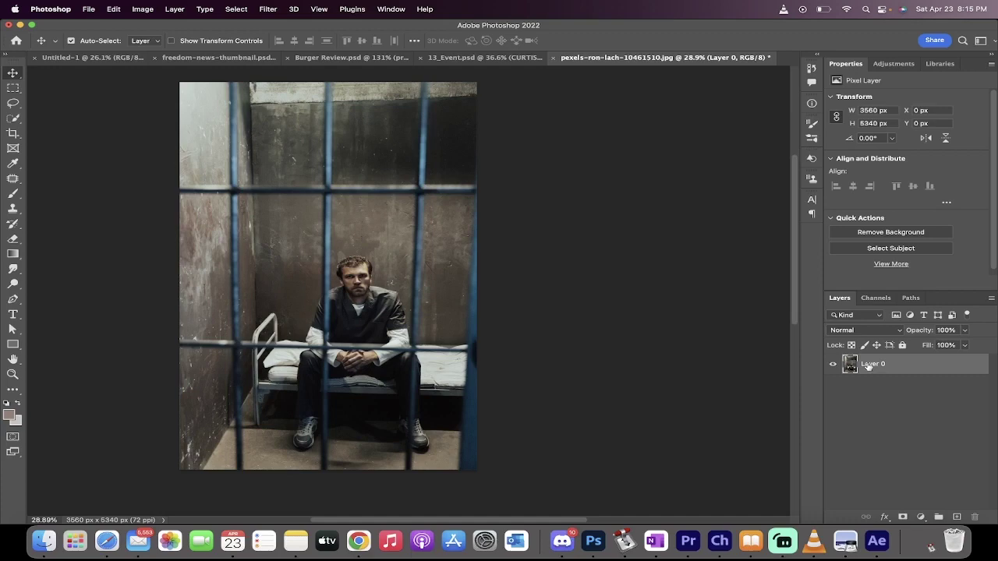
{"action": "left_click_drag", "start_coordinate": [876, 367], "coordinate": [957, 516]}
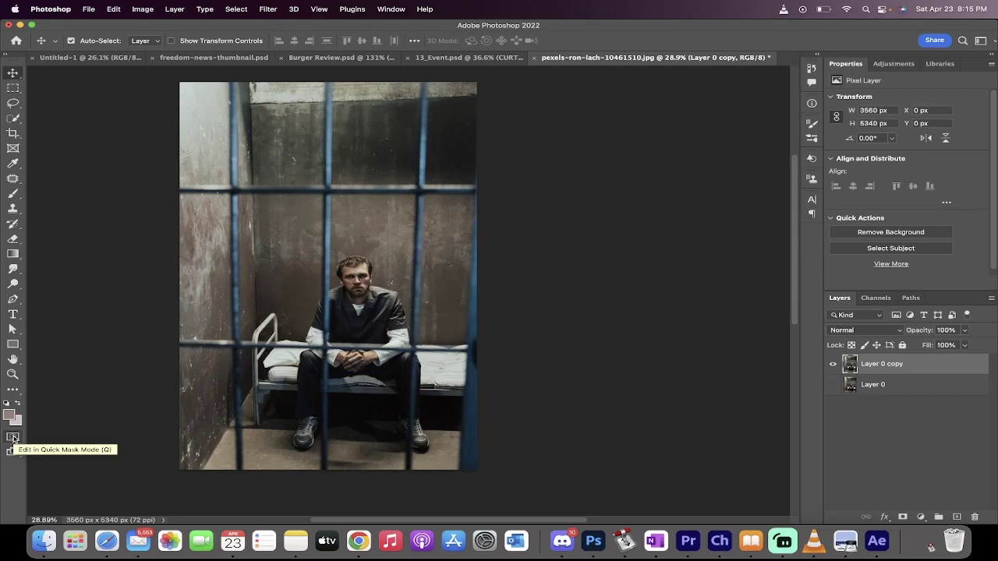
{"action": "left_click", "coordinate": [13, 439]}
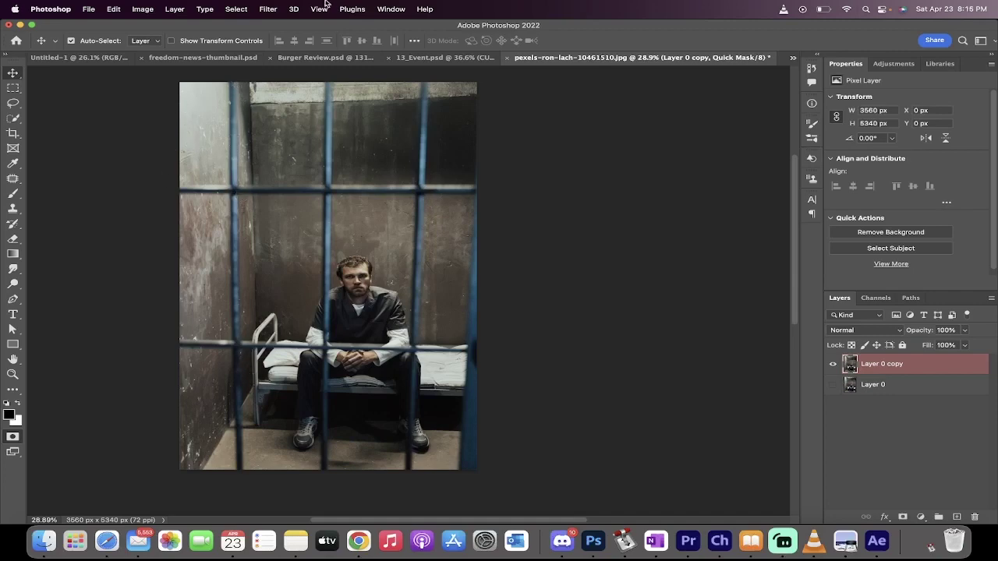
Select the Brush tool at 150 px and zoom in on the photo
{"action": "left_click", "coordinate": [14, 194]}
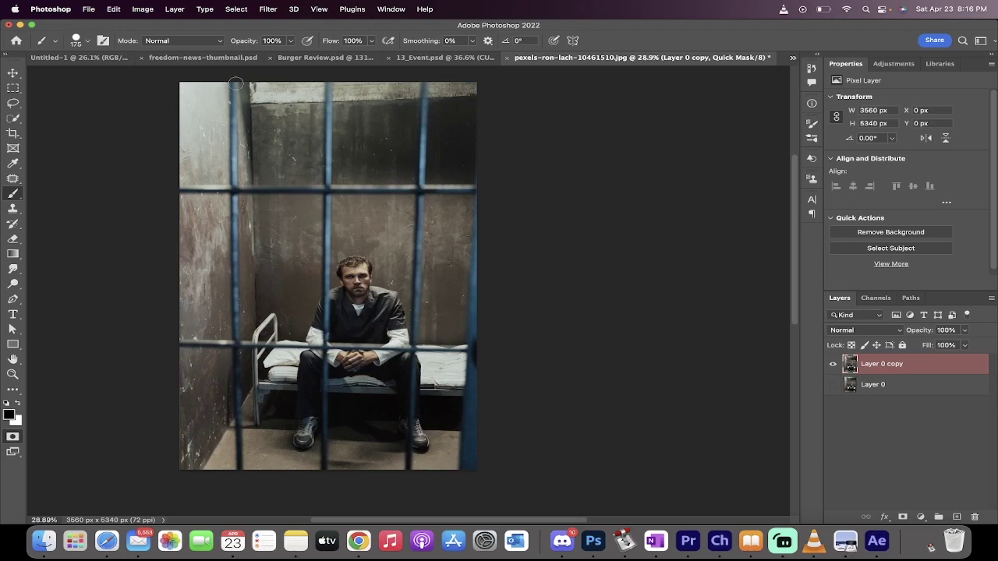
{"action": "scroll", "coordinate": [234, 85], "scroll_direction": "up", "scroll_amount": 1}
{"action": "left_click", "coordinate": [87, 41]}
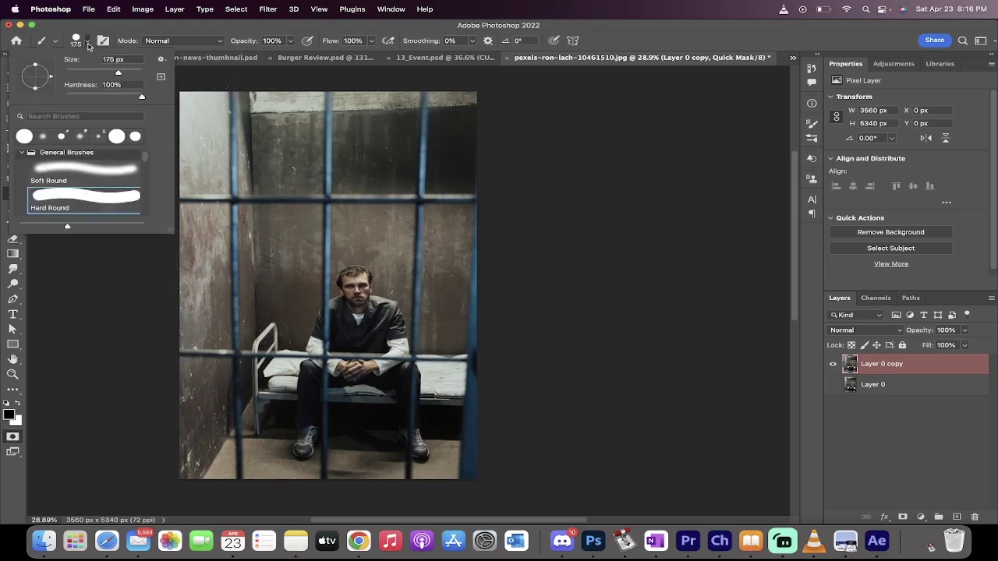
{"action": "left_click", "coordinate": [87, 43]}
{"action": "key", "text": "super+plus"}
{"action": "scroll", "coordinate": [262, 158], "scroll_direction": "up", "scroll_amount": 3}
{"action": "scroll", "coordinate": [262, 158], "scroll_direction": "left", "scroll_amount": 2}
{"action": "scroll", "coordinate": [234, 125], "scroll_direction": "up", "scroll_amount": 2}
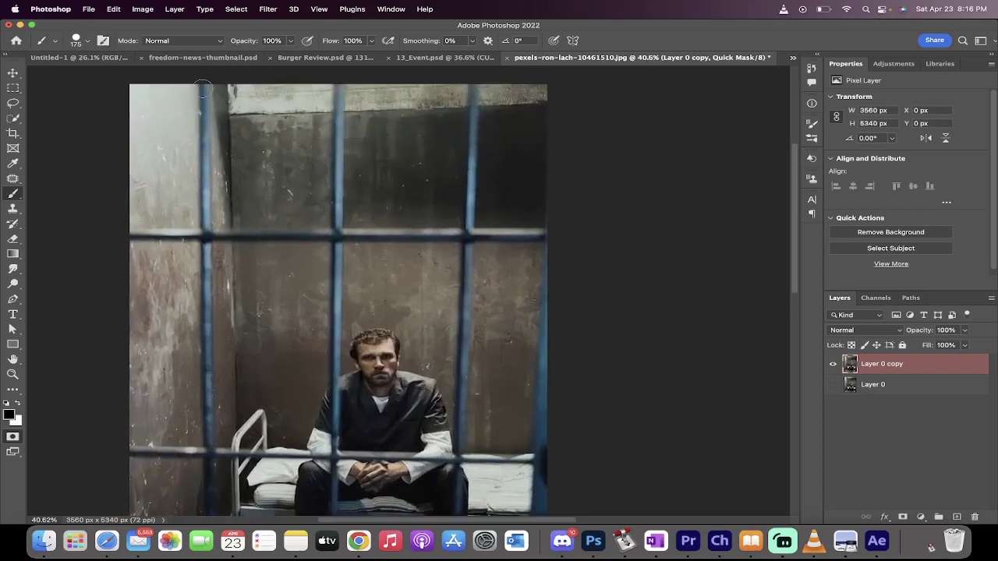
{"action": "key", "text": "bracketleft"}
Paint a straight mask stroke down the left bar from top to bottom
{"action": "left_click", "coordinate": [203, 89]}
{"action": "scroll", "coordinate": [211, 466], "scroll_direction": "down", "scroll_amount": 5}
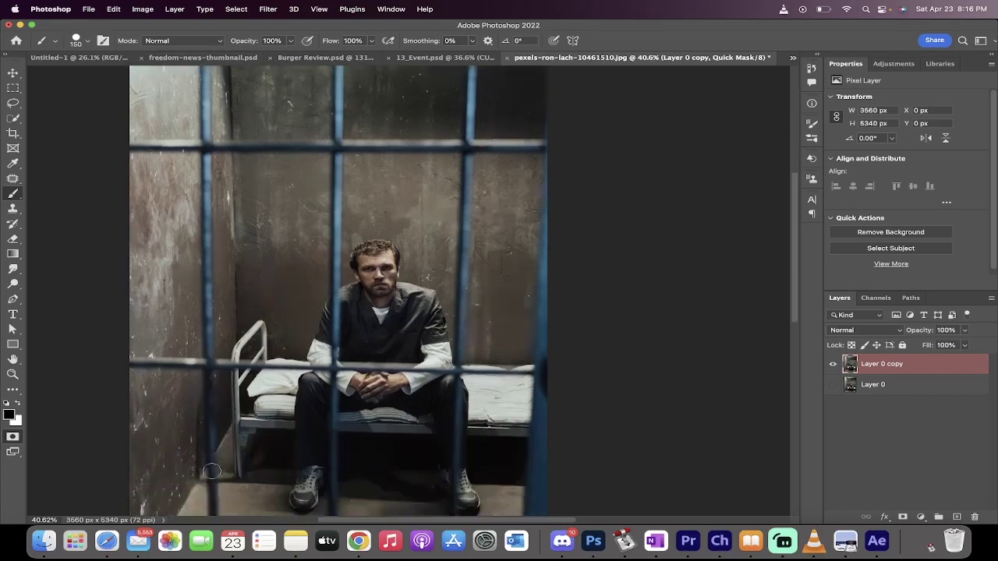
{"action": "scroll", "coordinate": [205, 403], "scroll_direction": "down", "scroll_amount": 5}
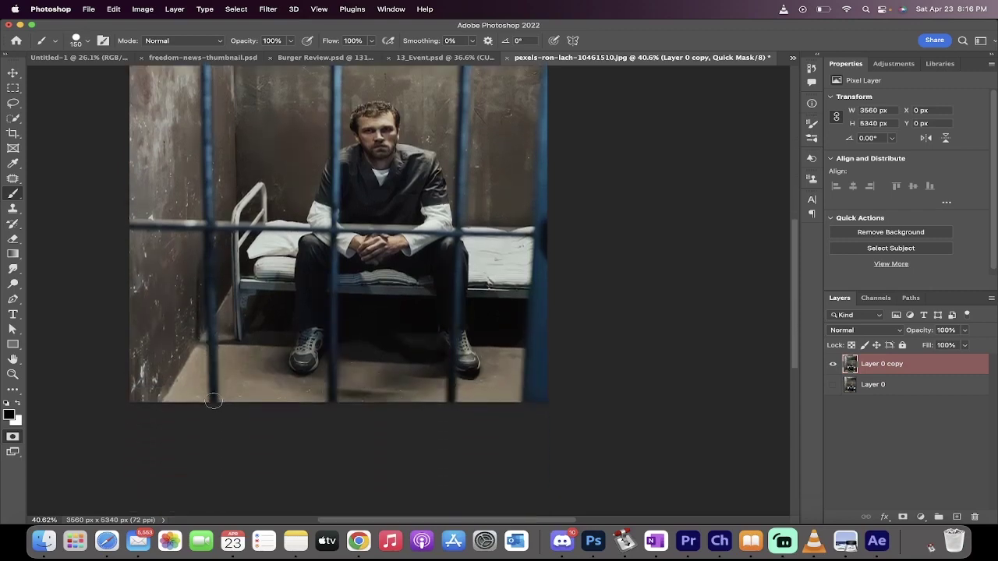
{"action": "left_click", "coordinate": [214, 401], "text": "shift"}
{"action": "scroll", "coordinate": [223, 236], "scroll_direction": "up", "scroll_amount": 10}
{"action": "scroll", "coordinate": [224, 235], "scroll_direction": "up", "scroll_amount": 5}
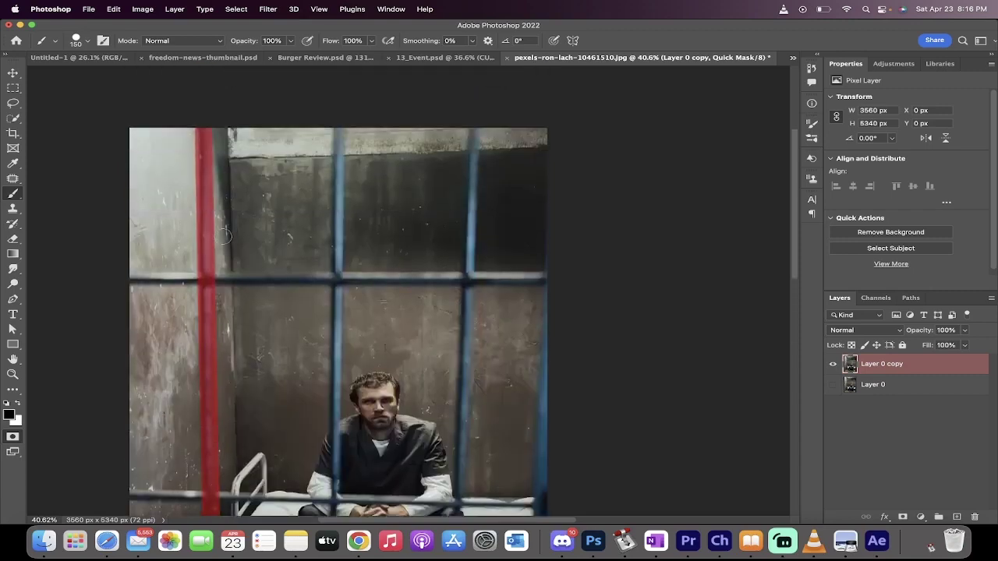
{"action": "scroll", "coordinate": [211, 327], "scroll_direction": "up", "scroll_amount": 3}
{"action": "scroll", "coordinate": [207, 340], "scroll_direction": "down", "scroll_amount": 15}
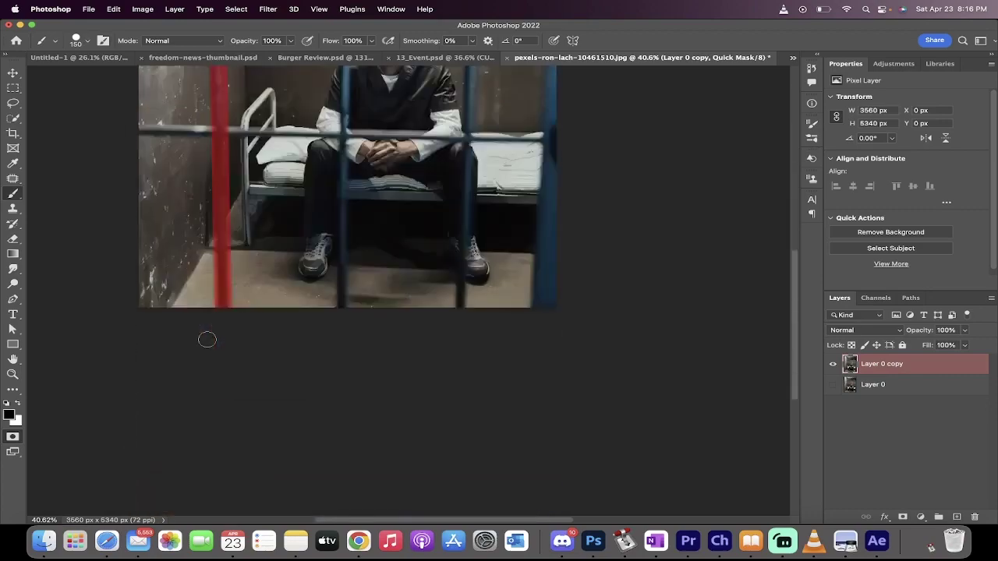
{"action": "scroll", "coordinate": [206, 339], "scroll_direction": "up", "scroll_amount": 3}
{"action": "scroll", "coordinate": [207, 335], "scroll_direction": "up", "scroll_amount": 6, "text": "alt"}
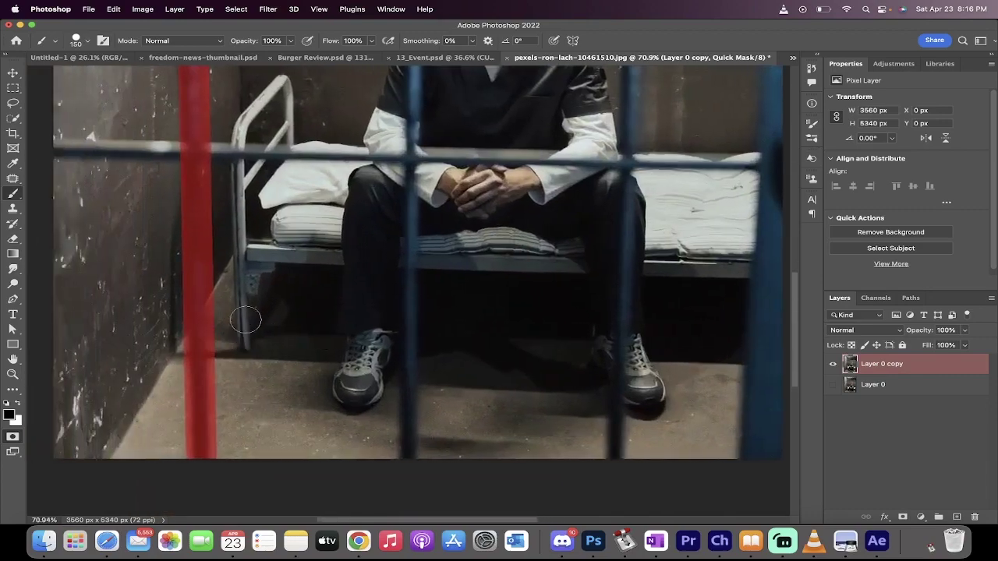
{"action": "scroll", "coordinate": [219, 417], "scroll_direction": "up", "scroll_amount": 3, "text": "alt"}
{"action": "scroll", "coordinate": [220, 421], "scroll_direction": "up", "scroll_amount": 3, "text": "alt"}
{"action": "scroll", "coordinate": [258, 324], "scroll_direction": "up", "scroll_amount": 5}
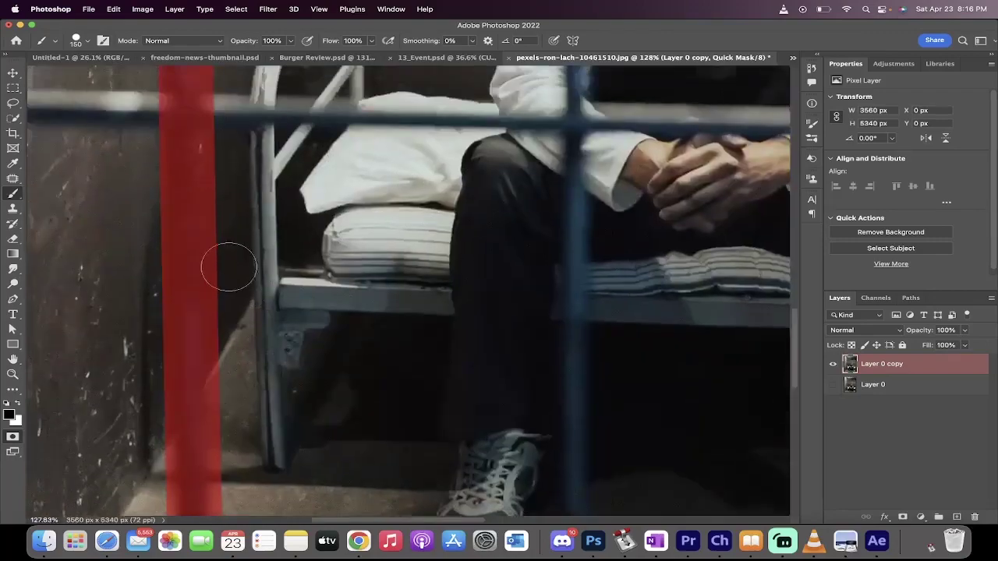
{"action": "scroll", "coordinate": [228, 267], "scroll_direction": "up", "scroll_amount": 5}
{"action": "scroll", "coordinate": [225, 250], "scroll_direction": "down", "scroll_amount": 3, "text": "alt"}
{"action": "scroll", "coordinate": [225, 225], "scroll_direction": "down", "scroll_amount": 3, "text": "alt"}
{"action": "scroll", "coordinate": [225, 225], "scroll_direction": "up", "scroll_amount": 3}
{"action": "scroll", "coordinate": [224, 226], "scroll_direction": "up", "scroll_amount": 2}
{"action": "scroll", "coordinate": [221, 225], "scroll_direction": "down", "scroll_amount": 2, "text": "alt"}
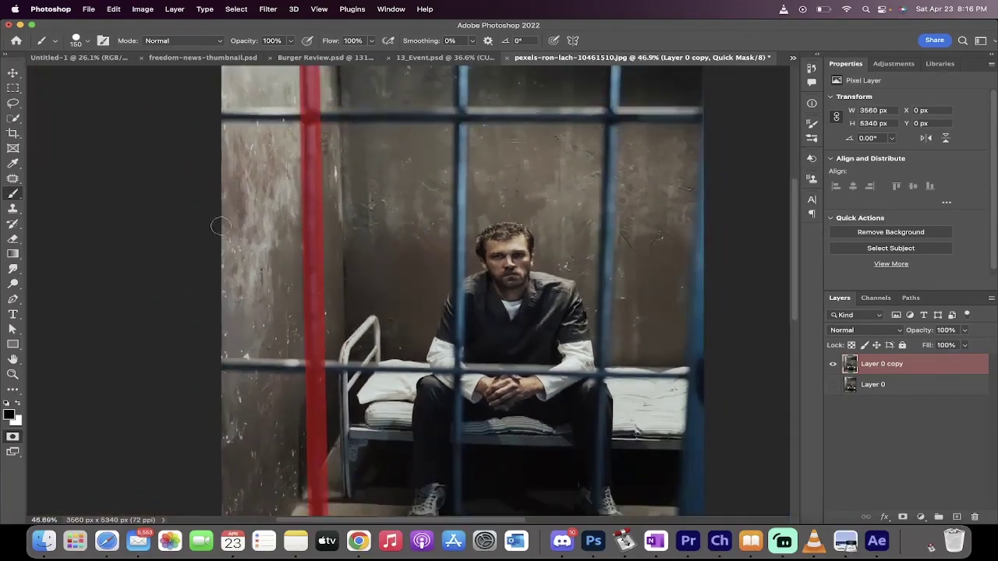
{"action": "scroll", "coordinate": [218, 226], "scroll_direction": "down", "scroll_amount": 2, "text": "alt"}
{"action": "scroll", "coordinate": [420, 292], "scroll_direction": "up", "scroll_amount": 1}
{"action": "scroll", "coordinate": [420, 291], "scroll_direction": "right", "scroll_amount": 1}
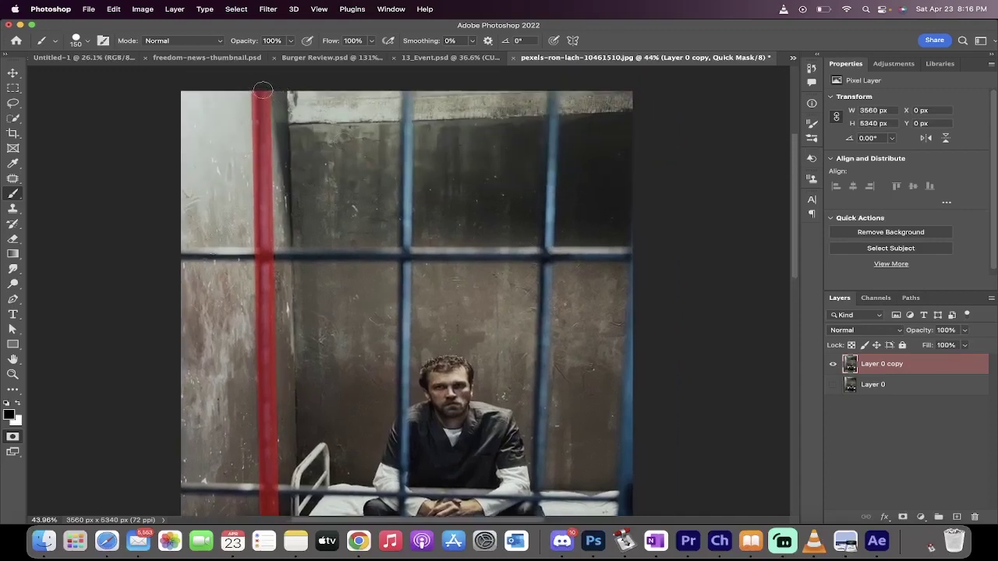
Paint a straight mask stroke down the full middle bar
{"action": "left_click", "coordinate": [409, 93]}
{"action": "scroll", "coordinate": [409, 93], "scroll_direction": "down", "scroll_amount": 1}
{"action": "scroll", "coordinate": [408, 93], "scroll_direction": "down", "scroll_amount": 5}
{"action": "scroll", "coordinate": [409, 93], "scroll_direction": "down", "scroll_amount": 4}
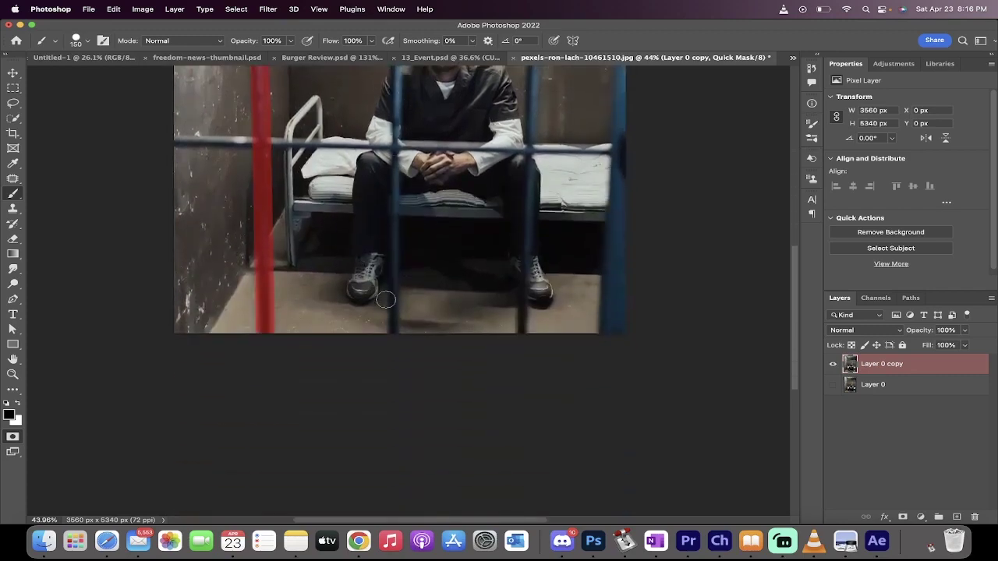
{"action": "left_click", "coordinate": [394, 333], "text": "shift"}
{"action": "scroll", "coordinate": [394, 327], "scroll_direction": "up", "scroll_amount": 10}
{"action": "scroll", "coordinate": [395, 312], "scroll_direction": "up", "scroll_amount": 1}
{"action": "scroll", "coordinate": [396, 291], "scroll_direction": "up", "scroll_amount": 5}
Paint a straight mask stroke down the third bar to the bottom
{"action": "scroll", "coordinate": [396, 291], "scroll_direction": "down", "scroll_amount": 3}
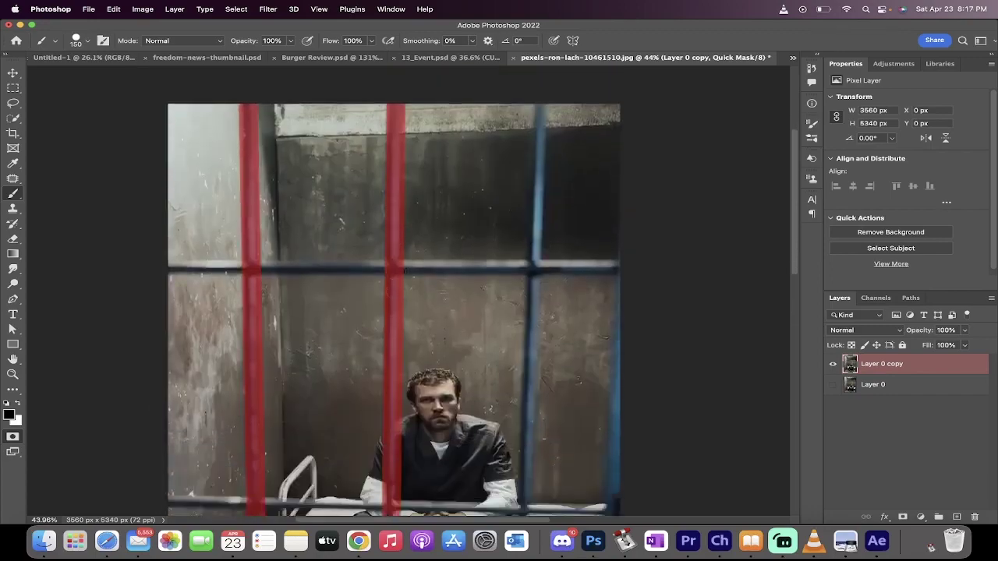
{"action": "scroll", "coordinate": [512, 128], "scroll_direction": "down", "scroll_amount": 1}
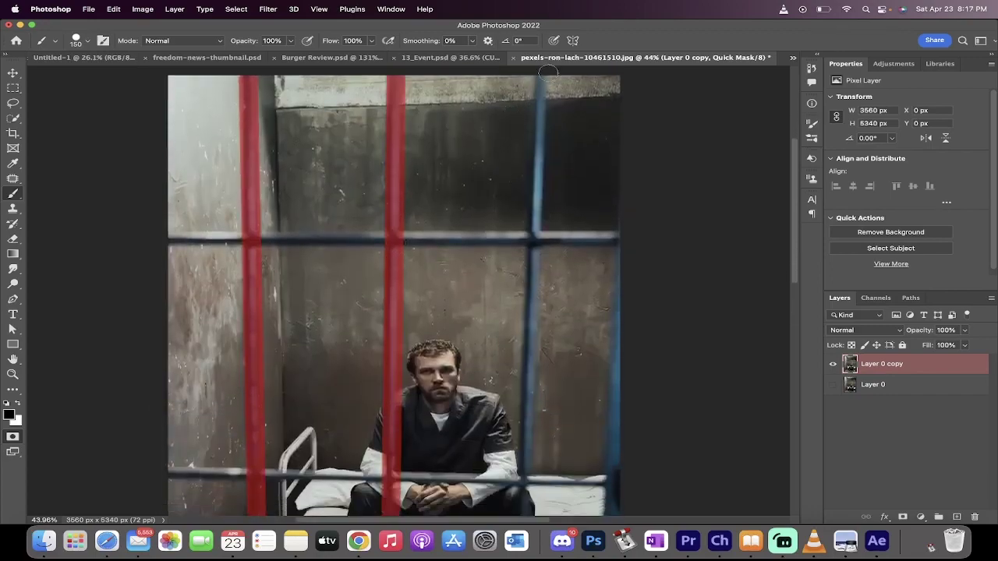
{"action": "scroll", "coordinate": [540, 117], "scroll_direction": "down", "scroll_amount": 2}
{"action": "scroll", "coordinate": [538, 242], "scroll_direction": "down", "scroll_amount": 10}
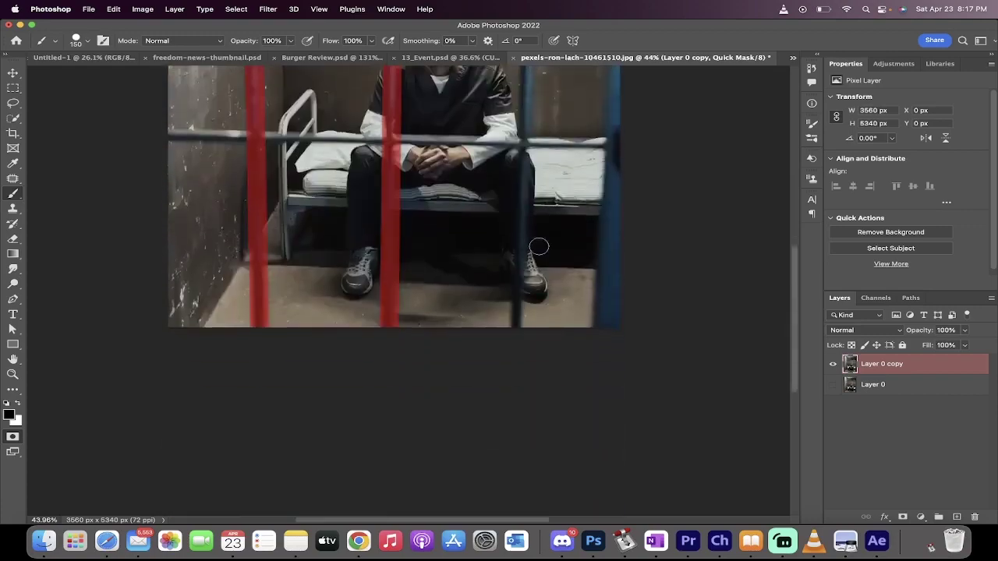
{"action": "left_click", "coordinate": [514, 329], "text": "shift"}
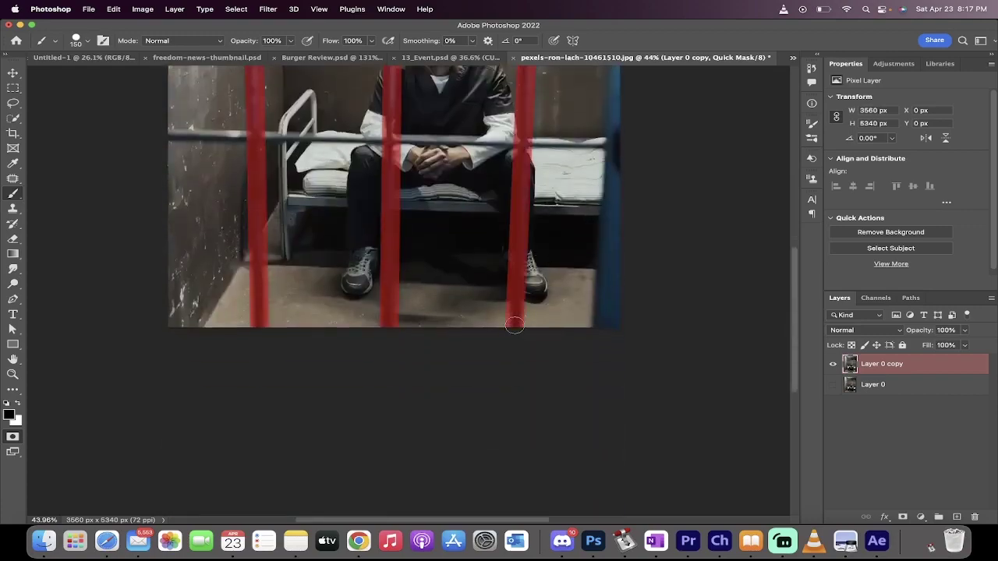
{"action": "scroll", "coordinate": [515, 327], "scroll_direction": "up", "scroll_amount": 4}
{"action": "scroll", "coordinate": [515, 326], "scroll_direction": "up", "scroll_amount": 4}
{"action": "scroll", "coordinate": [516, 312], "scroll_direction": "up", "scroll_amount": 2}
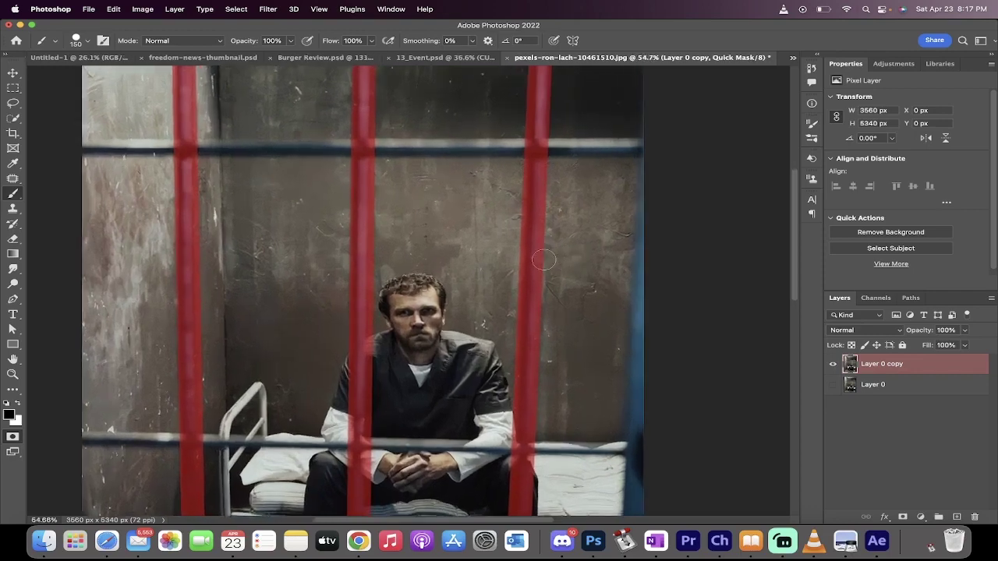
{"action": "scroll", "coordinate": [519, 281], "scroll_direction": "up", "scroll_amount": 2}
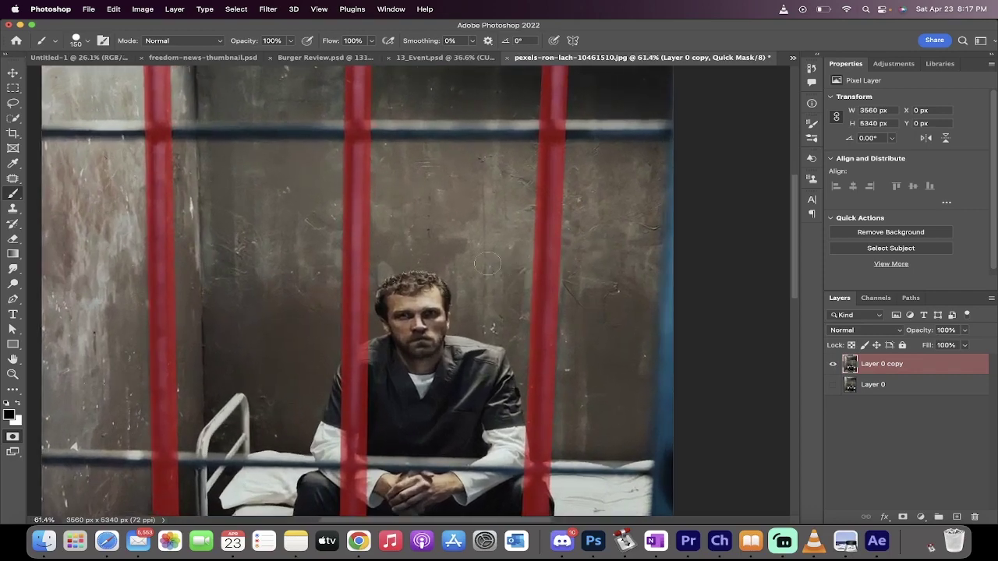
{"action": "scroll", "coordinate": [499, 269], "scroll_direction": "right", "scroll_amount": 2}
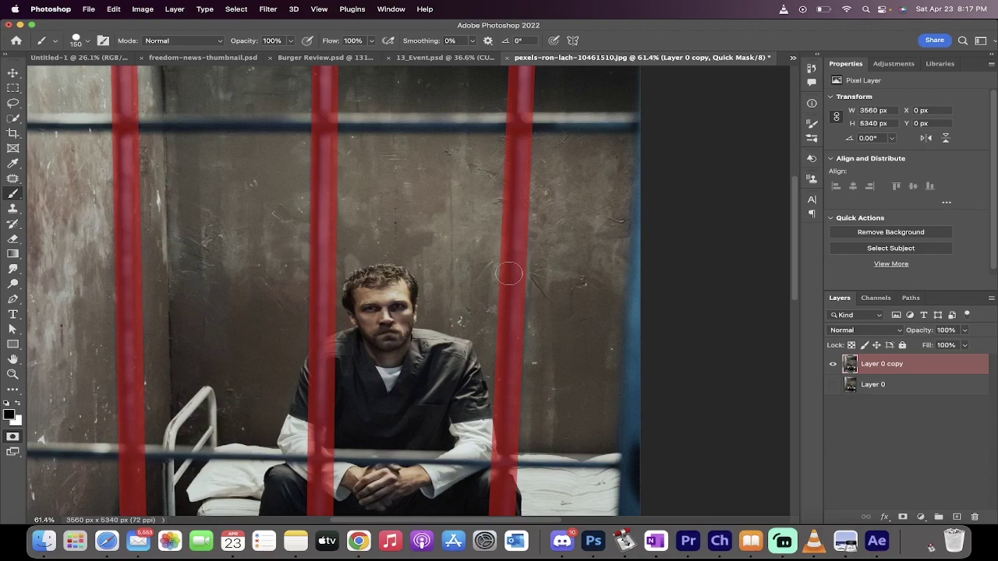
{"action": "scroll", "coordinate": [509, 273], "scroll_direction": "down", "scroll_amount": 2}
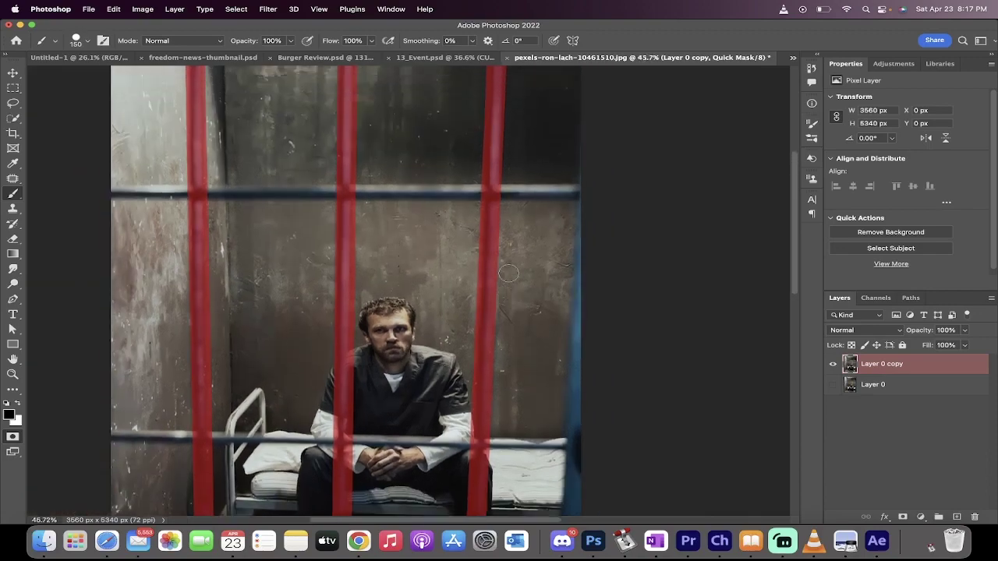
{"action": "scroll", "coordinate": [509, 273], "scroll_direction": "down", "scroll_amount": 2}
{"action": "scroll", "coordinate": [509, 273], "scroll_direction": "down", "scroll_amount": 1}
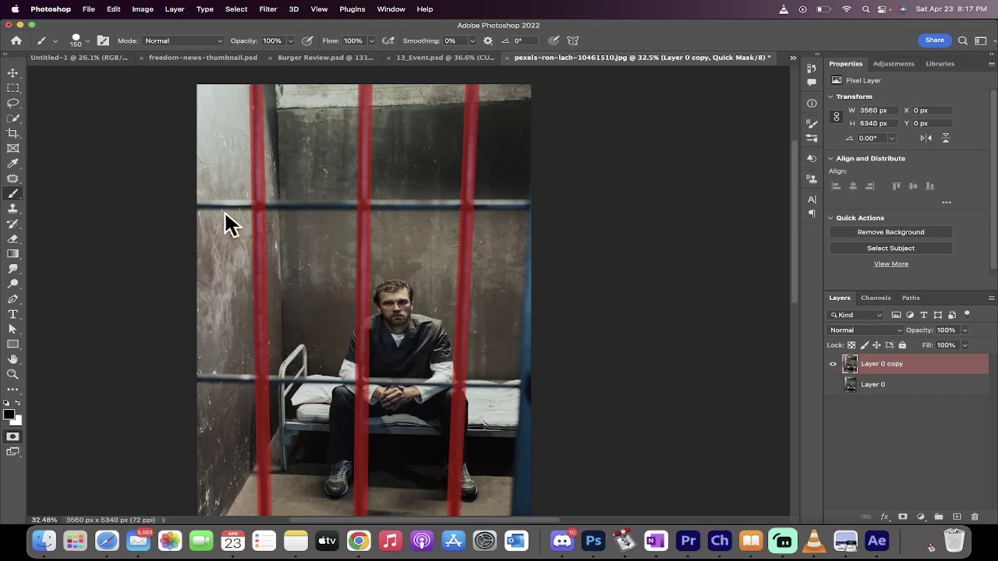
{"action": "scroll", "coordinate": [407, 223], "scroll_direction": "up", "scroll_amount": 1}
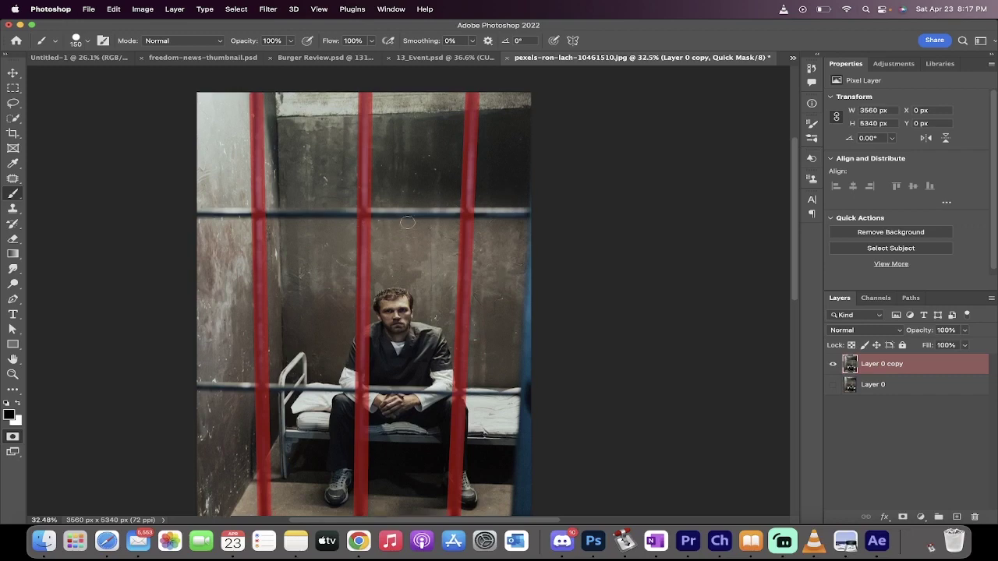
{"action": "scroll", "coordinate": [408, 223], "scroll_direction": "down", "scroll_amount": 1}
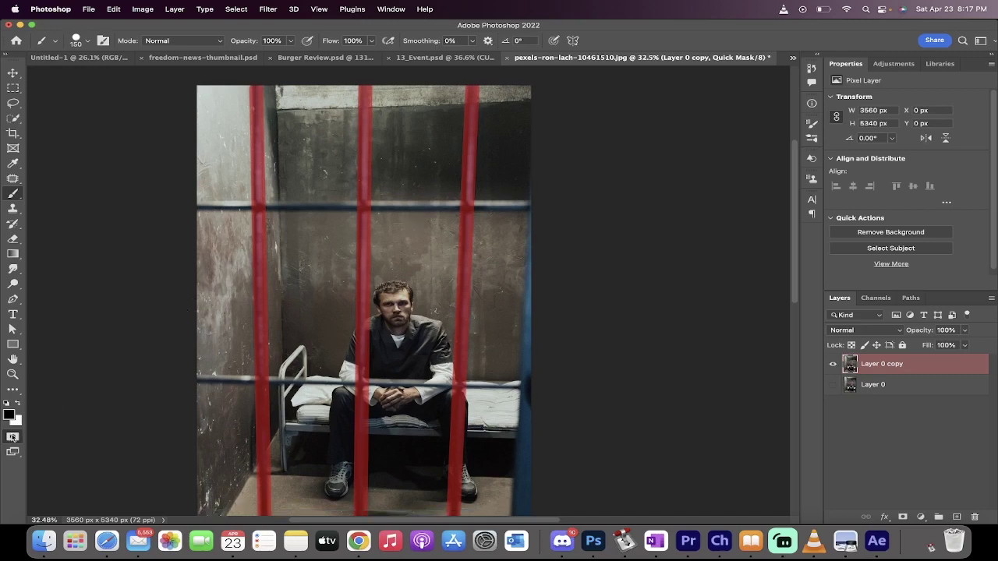
Exit Quick Mask so the painted area becomes a selection
{"action": "left_click", "coordinate": [12, 438]}
{"action": "scroll", "coordinate": [306, 273], "scroll_direction": "down", "scroll_amount": 5}
{"action": "scroll", "coordinate": [305, 272], "scroll_direction": "down", "scroll_amount": 3}
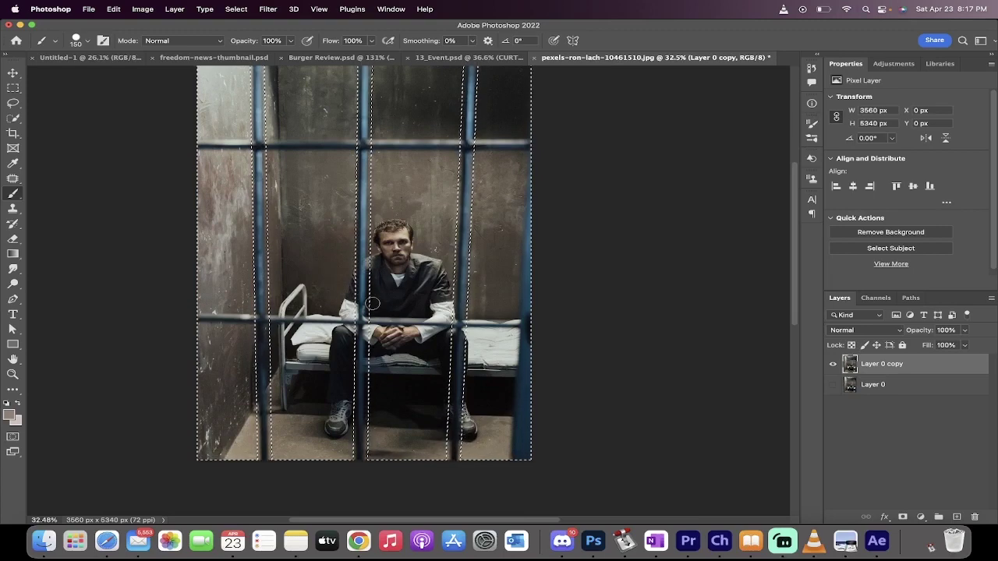
{"action": "scroll", "coordinate": [373, 303], "scroll_direction": "up", "scroll_amount": 8}
{"action": "scroll", "coordinate": [372, 303], "scroll_direction": "down", "scroll_amount": 8}
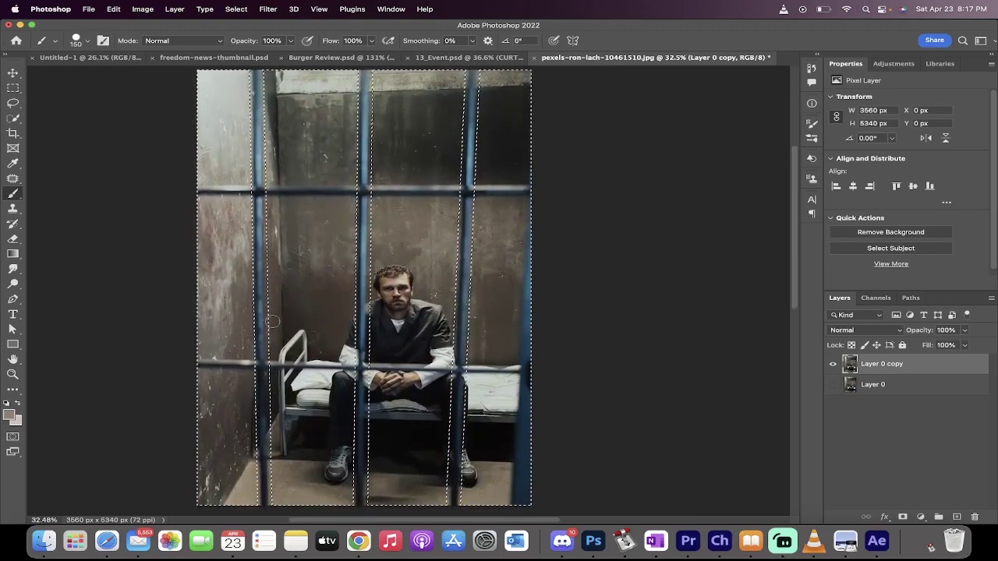
{"action": "scroll", "coordinate": [272, 321], "scroll_direction": "up", "scroll_amount": 5}
{"action": "scroll", "coordinate": [272, 321], "scroll_direction": "left", "scroll_amount": 5}
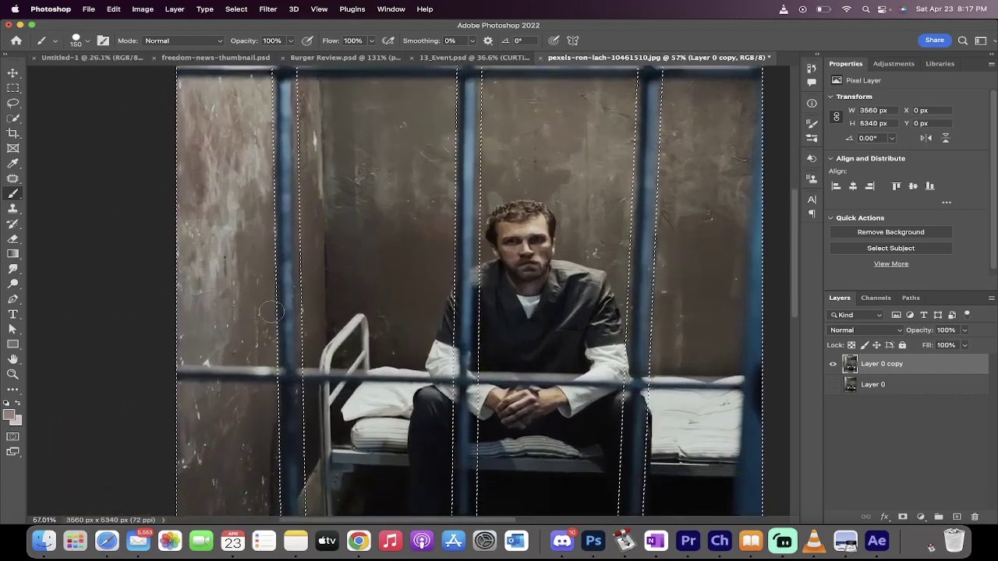
{"action": "scroll", "coordinate": [283, 233], "scroll_direction": "up", "scroll_amount": 5}
{"action": "scroll", "coordinate": [266, 161], "scroll_direction": "up", "scroll_amount": 2}
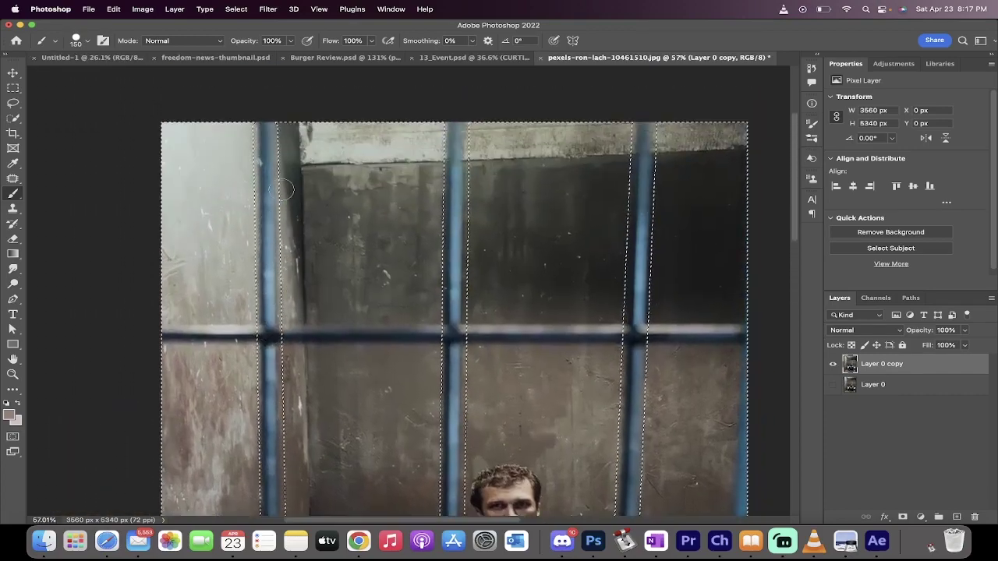
{"action": "scroll", "coordinate": [270, 162], "scroll_direction": "down", "scroll_amount": 1}
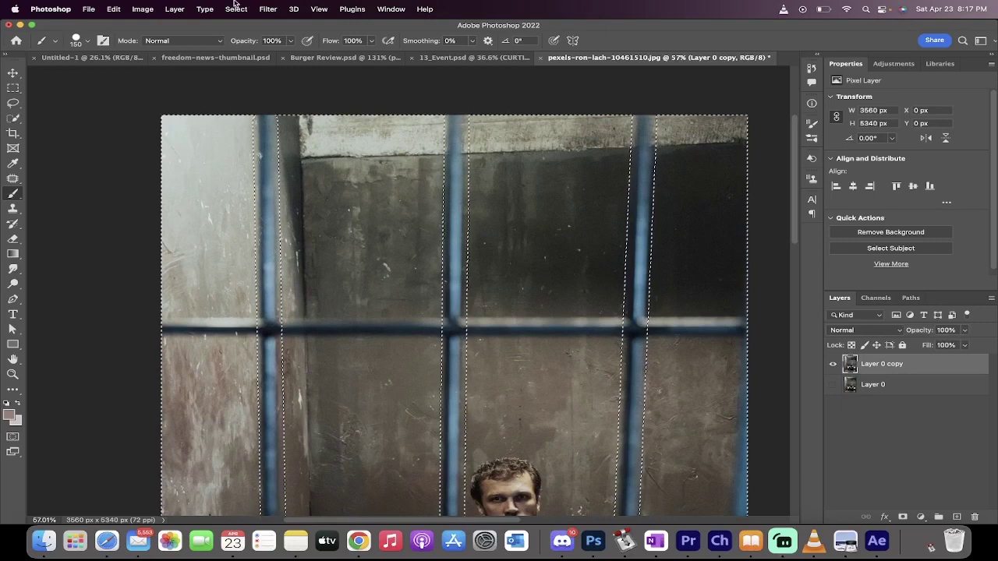
Apply Select > Inverse so only the three bars are selected
{"action": "left_click", "coordinate": [236, 9]}
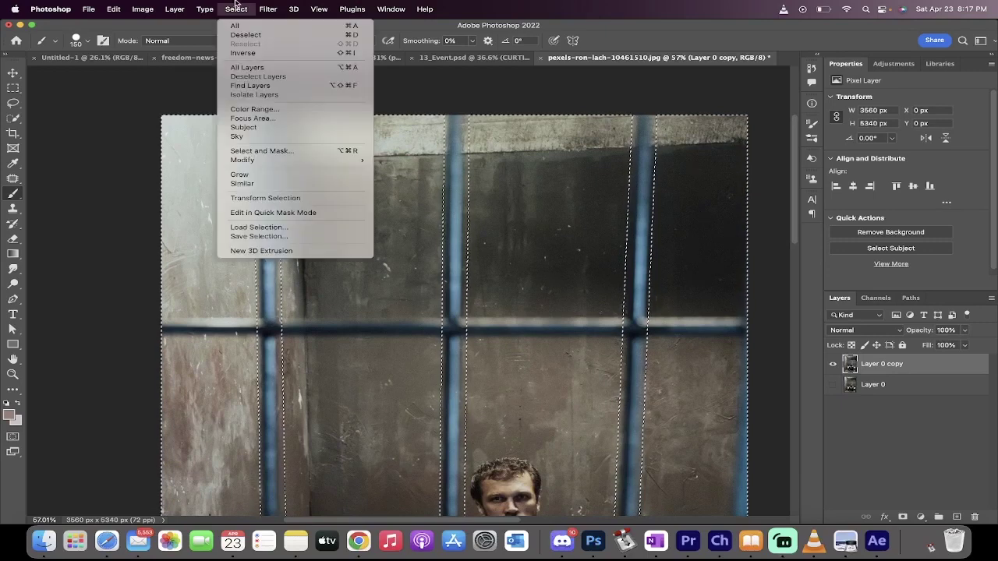
{"action": "left_click", "coordinate": [246, 53]}
{"action": "scroll", "coordinate": [285, 129], "scroll_direction": "down", "scroll_amount": 2}
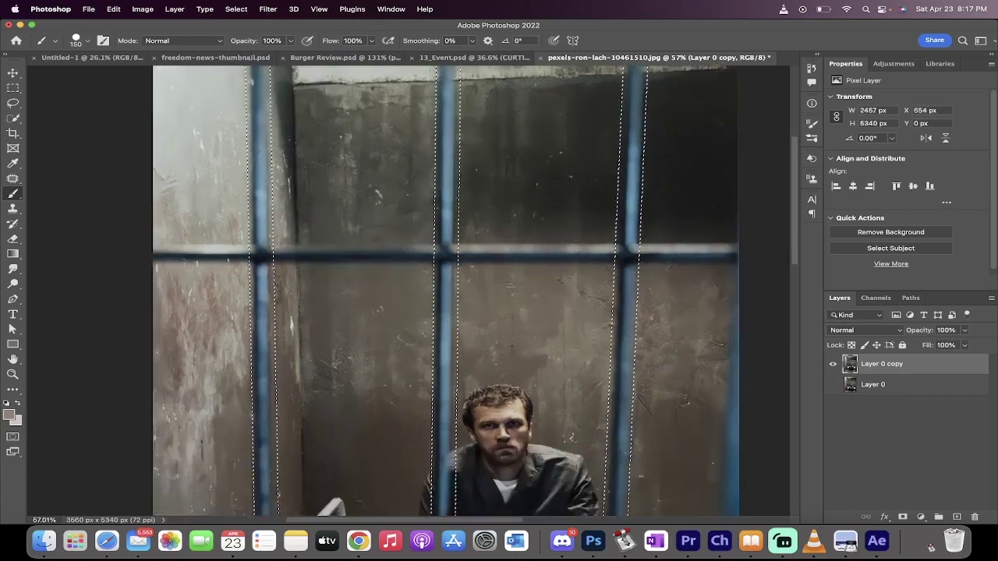
{"action": "scroll", "coordinate": [272, 159], "scroll_direction": "down", "scroll_amount": 1}
{"action": "scroll", "coordinate": [272, 158], "scroll_direction": "down", "scroll_amount": 1}
{"action": "scroll", "coordinate": [272, 159], "scroll_direction": "down", "scroll_amount": 1}
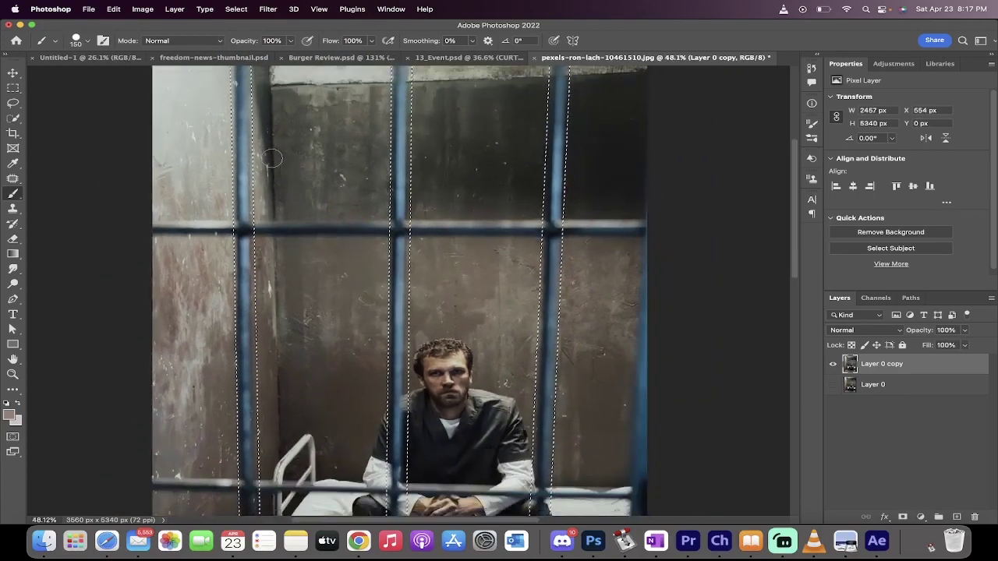
{"action": "scroll", "coordinate": [273, 159], "scroll_direction": "down", "scroll_amount": 1}
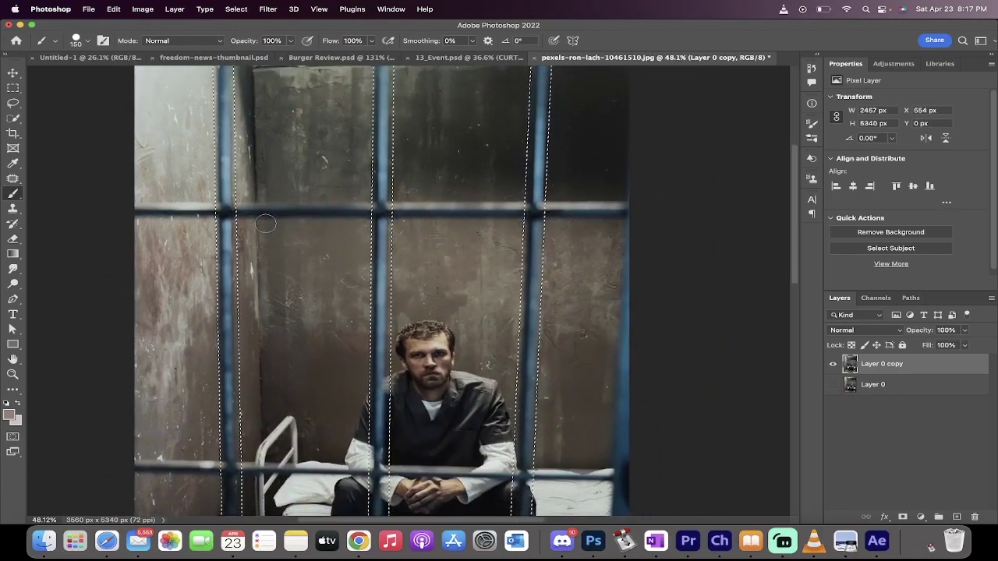
{"action": "scroll", "coordinate": [265, 224], "scroll_direction": "down", "scroll_amount": 1}
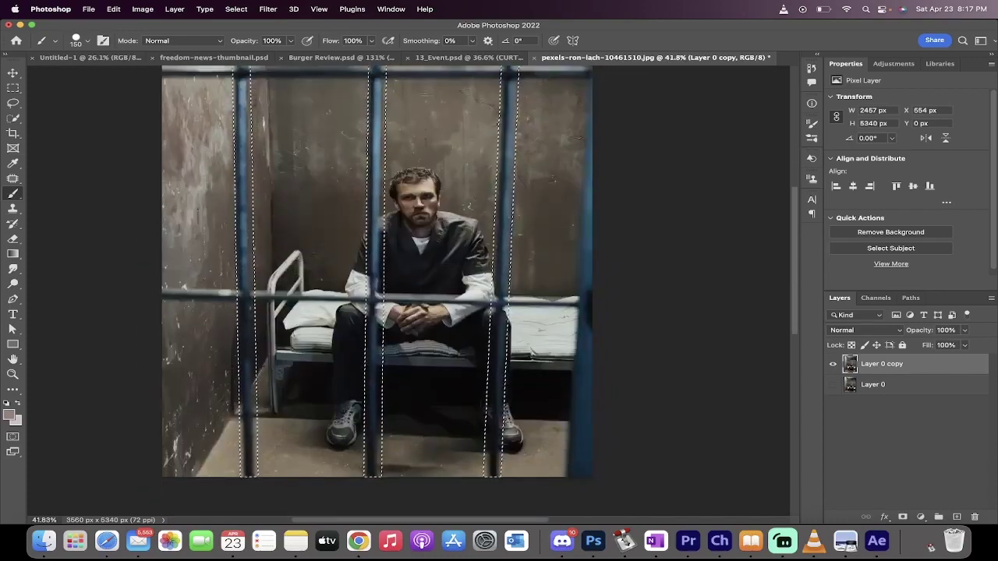
{"action": "scroll", "coordinate": [379, 291], "scroll_direction": "down", "scroll_amount": 1}
{"action": "scroll", "coordinate": [380, 292], "scroll_direction": "down", "scroll_amount": 1}
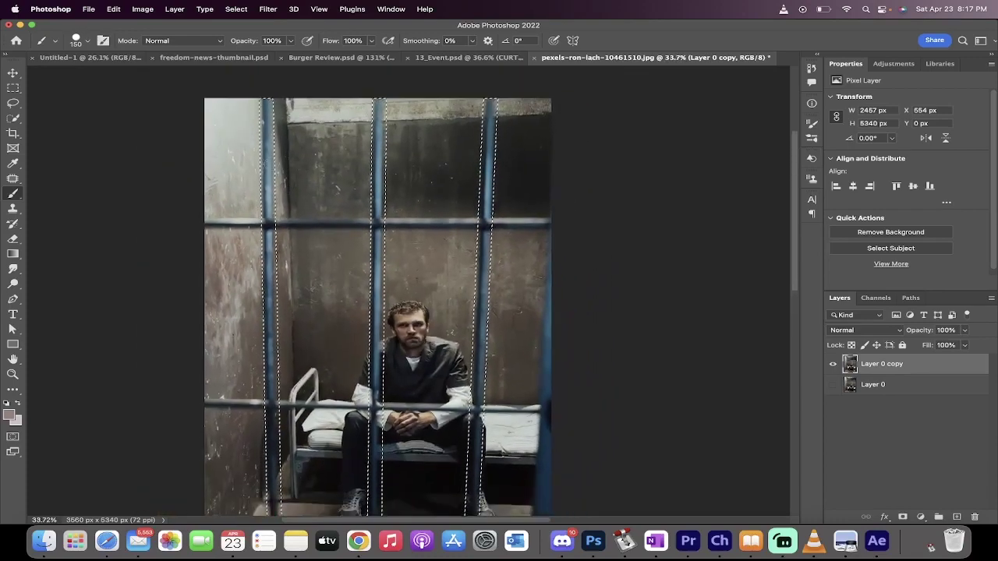
Run Edit > Content-Aware Fill on the selected bars, outputting to a new layer
{"action": "left_click", "coordinate": [143, 9]}
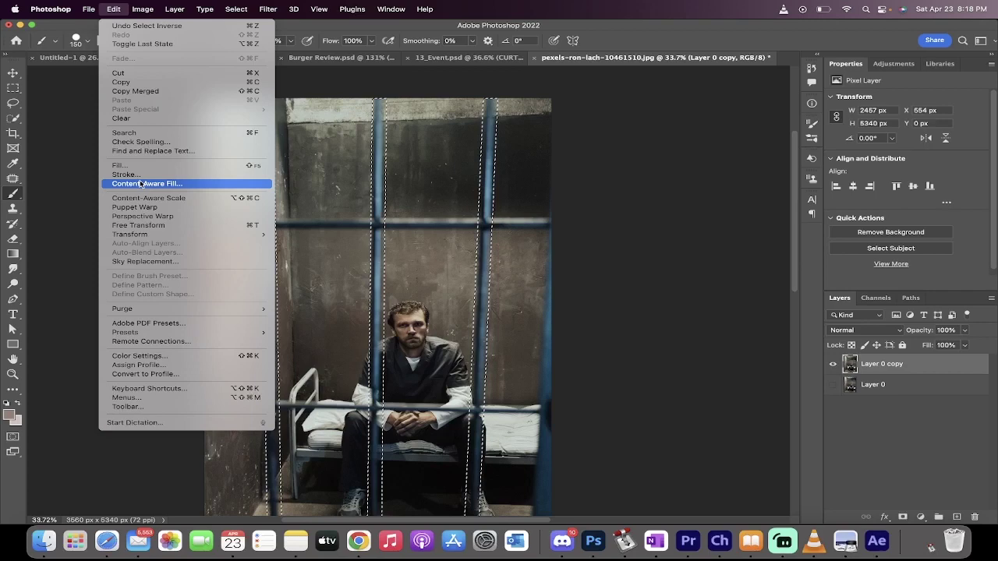
{"action": "left_click", "coordinate": [140, 184]}
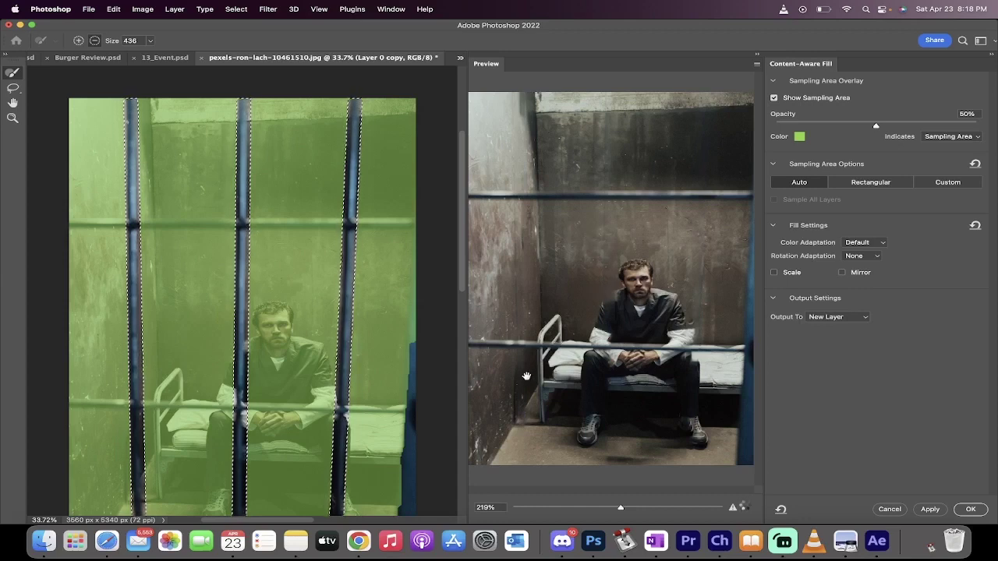
{"action": "scroll", "coordinate": [528, 398], "scroll_direction": "down", "scroll_amount": 5}
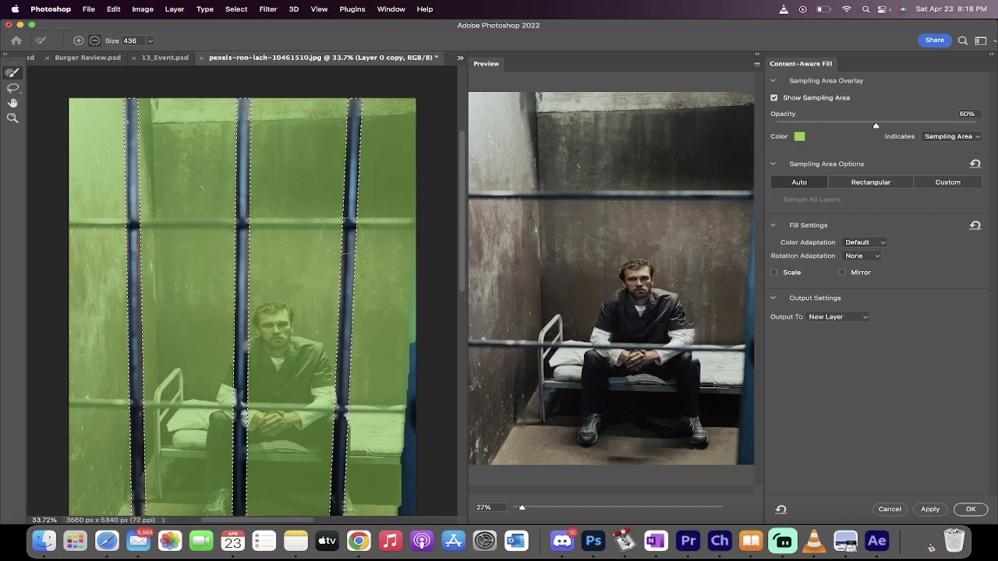
Commit the Content-Aware Fill to a new layer and deselect
{"action": "left_click", "coordinate": [973, 510]}
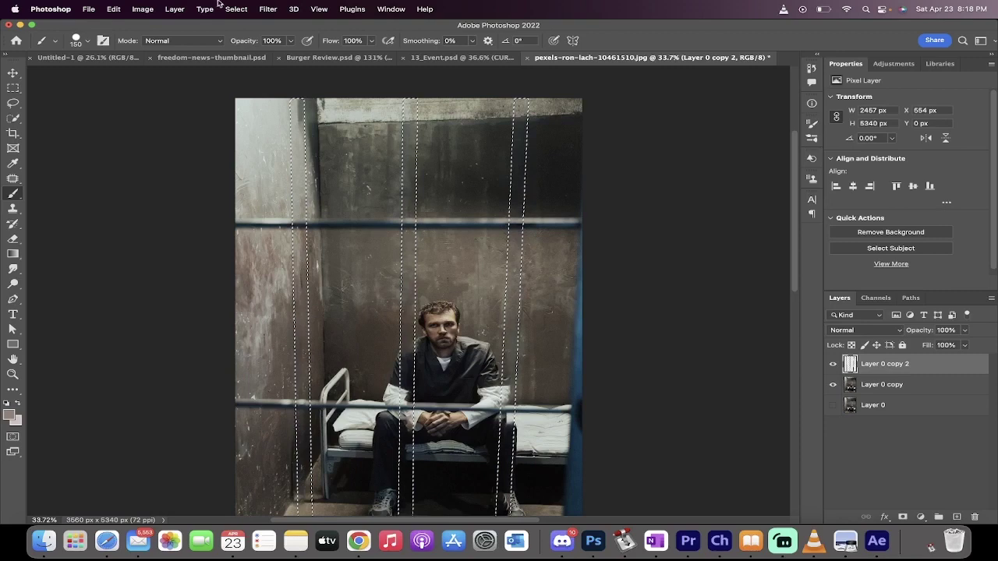
{"action": "left_click", "coordinate": [236, 8]}
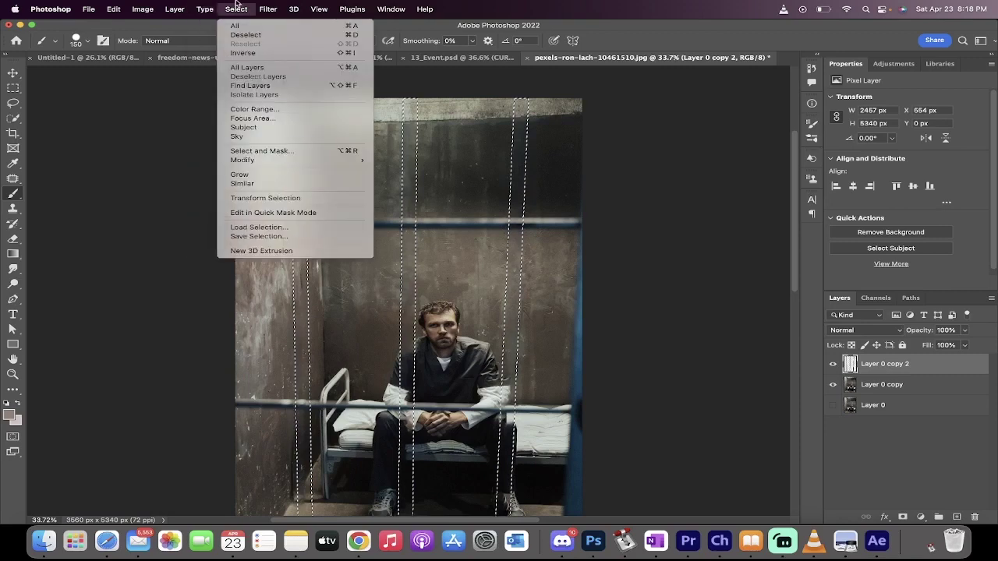
{"action": "left_click", "coordinate": [239, 35]}
{"action": "scroll", "coordinate": [399, 288], "scroll_direction": "down", "scroll_amount": 5}
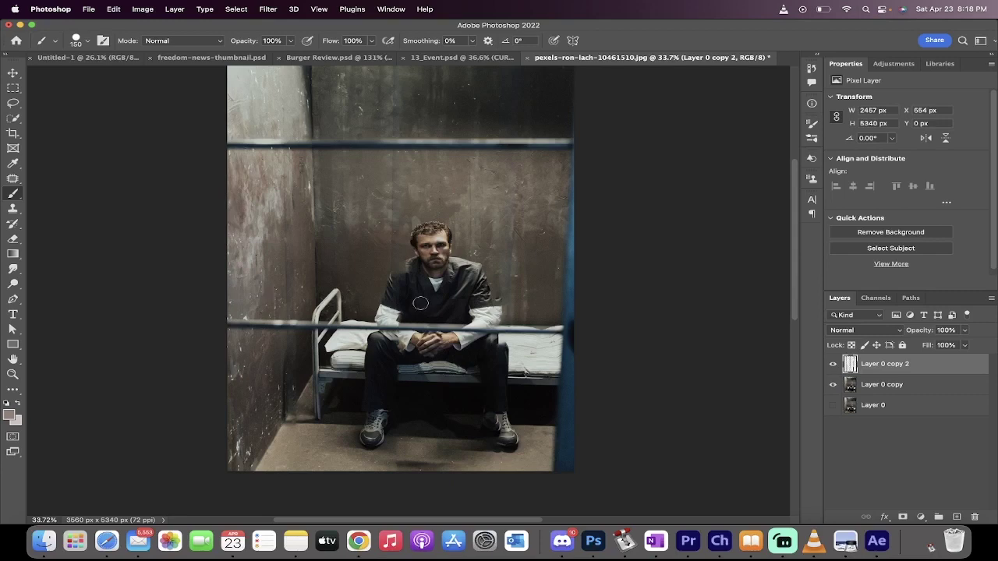
{"action": "scroll", "coordinate": [420, 303], "scroll_direction": "up", "scroll_amount": 1}
{"action": "scroll", "coordinate": [421, 303], "scroll_direction": "up", "scroll_amount": 1}
{"action": "scroll", "coordinate": [420, 303], "scroll_direction": "up", "scroll_amount": 1}
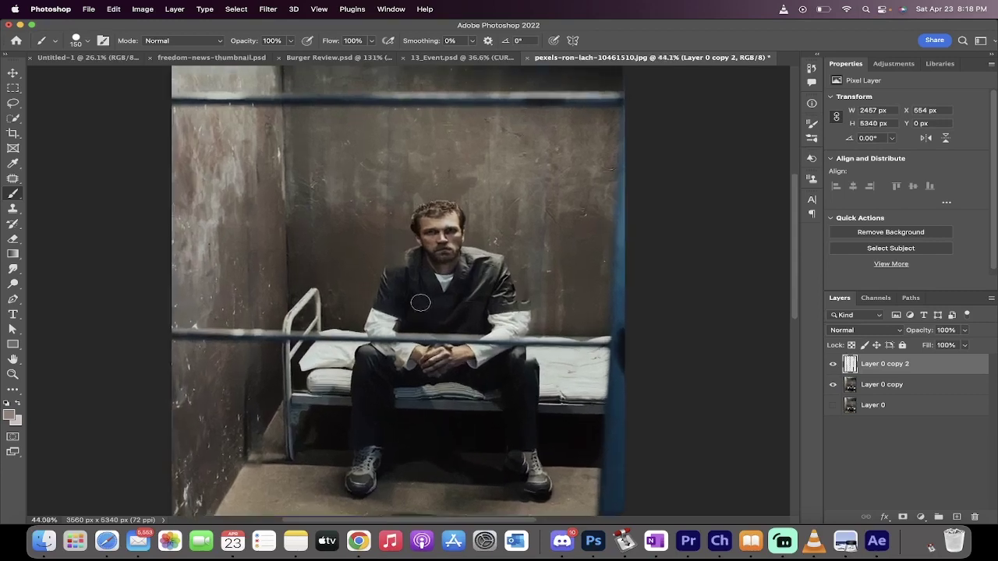
{"action": "scroll", "coordinate": [420, 303], "scroll_direction": "up", "scroll_amount": 2}
{"action": "scroll", "coordinate": [420, 303], "scroll_direction": "up", "scroll_amount": 2}
{"action": "scroll", "coordinate": [420, 303], "scroll_direction": "up", "scroll_amount": 2}
{"action": "scroll", "coordinate": [421, 303], "scroll_direction": "right", "scroll_amount": 2}
{"action": "scroll", "coordinate": [420, 304], "scroll_direction": "down", "scroll_amount": 1}
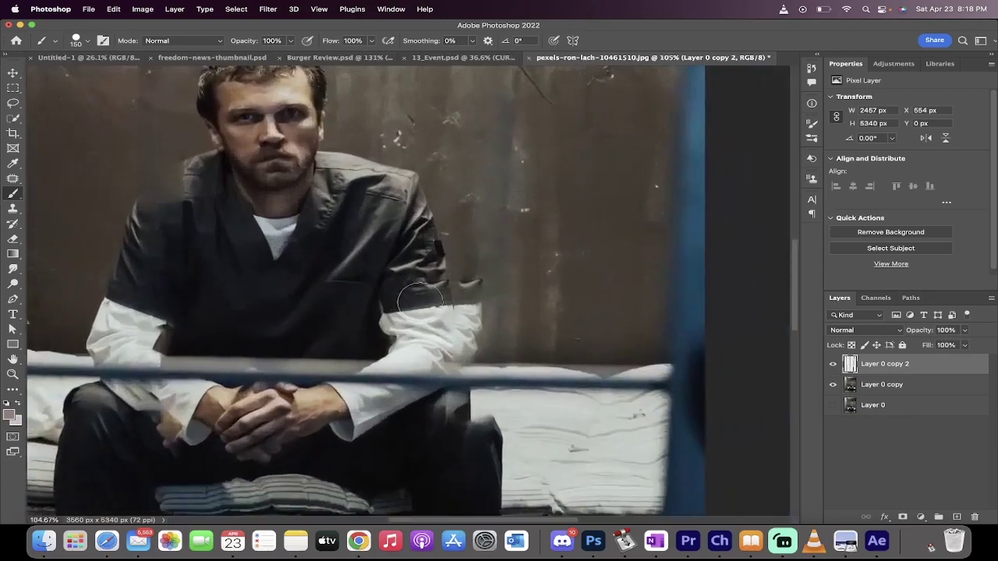
{"action": "scroll", "coordinate": [420, 303], "scroll_direction": "up", "scroll_amount": 1}
{"action": "scroll", "coordinate": [420, 303], "scroll_direction": "up", "scroll_amount": 2}
{"action": "scroll", "coordinate": [421, 304], "scroll_direction": "up", "scroll_amount": 1}
{"action": "scroll", "coordinate": [420, 303], "scroll_direction": "down", "scroll_amount": 3}
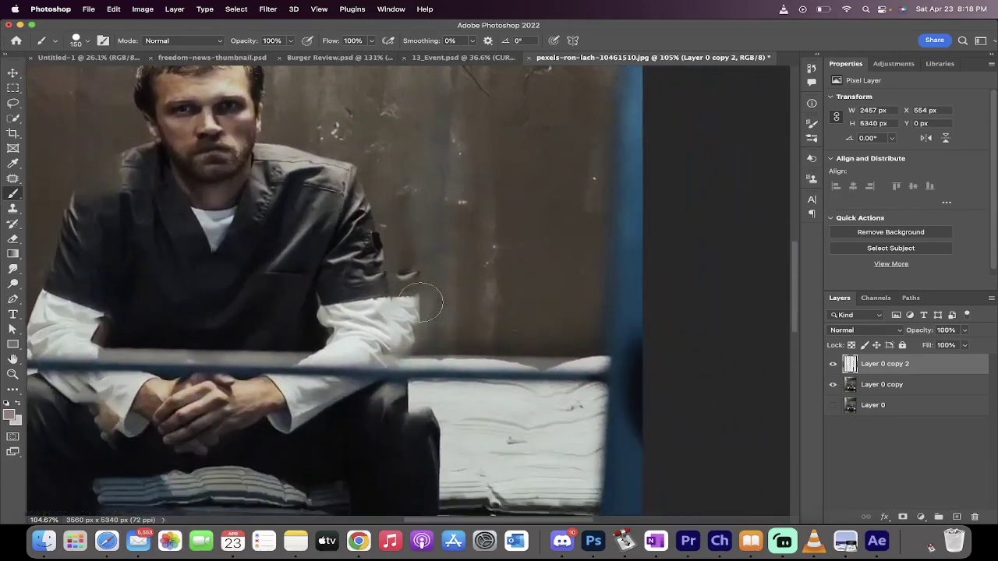
{"action": "scroll", "coordinate": [405, 297], "scroll_direction": "right", "scroll_amount": 1}
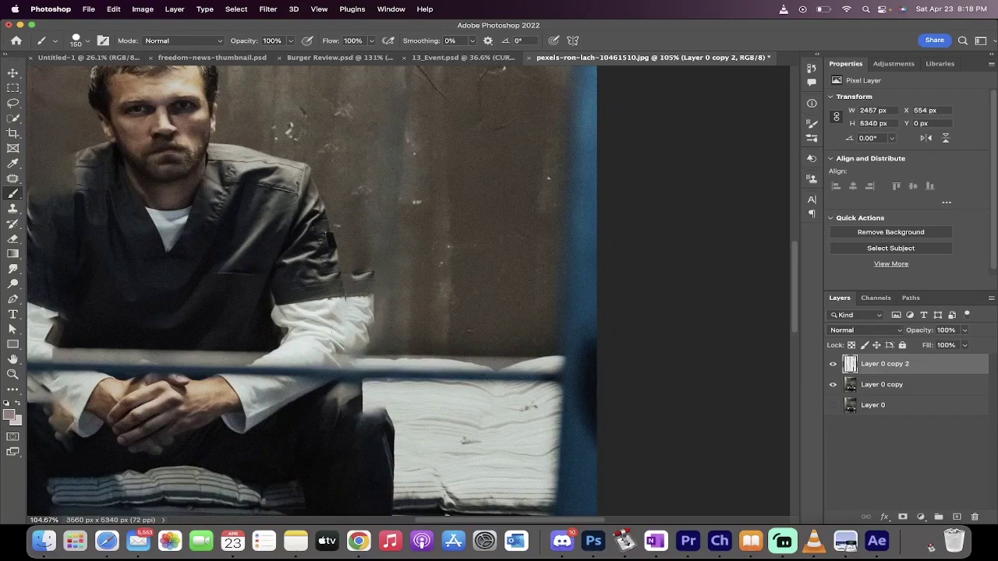
{"action": "scroll", "coordinate": [368, 289], "scroll_direction": "down", "scroll_amount": 3}
{"action": "scroll", "coordinate": [367, 289], "scroll_direction": "left", "scroll_amount": 2}
{"action": "scroll", "coordinate": [382, 257], "scroll_direction": "down", "scroll_amount": 1}
{"action": "scroll", "coordinate": [382, 257], "scroll_direction": "left", "scroll_amount": 1}
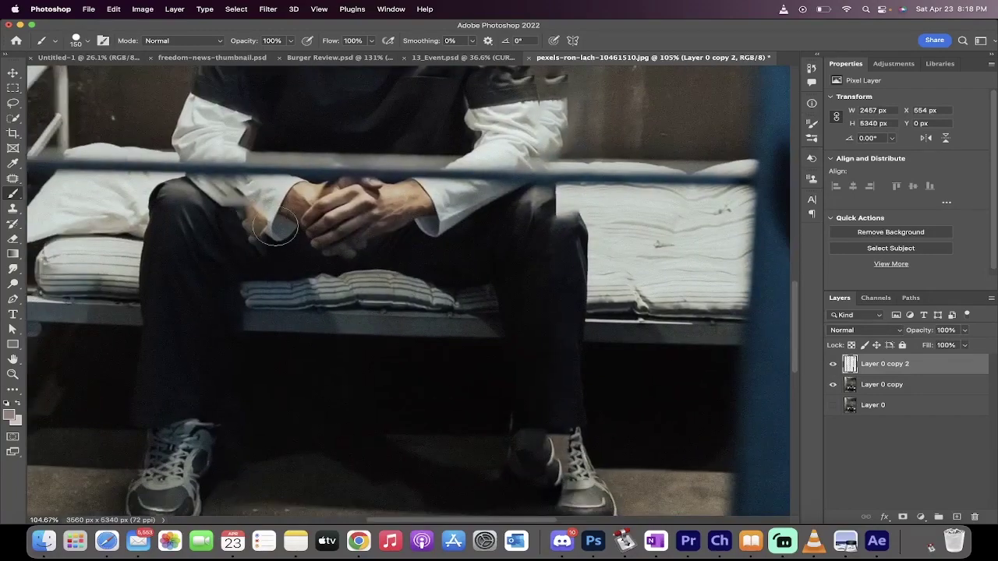
{"action": "scroll", "coordinate": [297, 320], "scroll_direction": "down", "scroll_amount": 2}
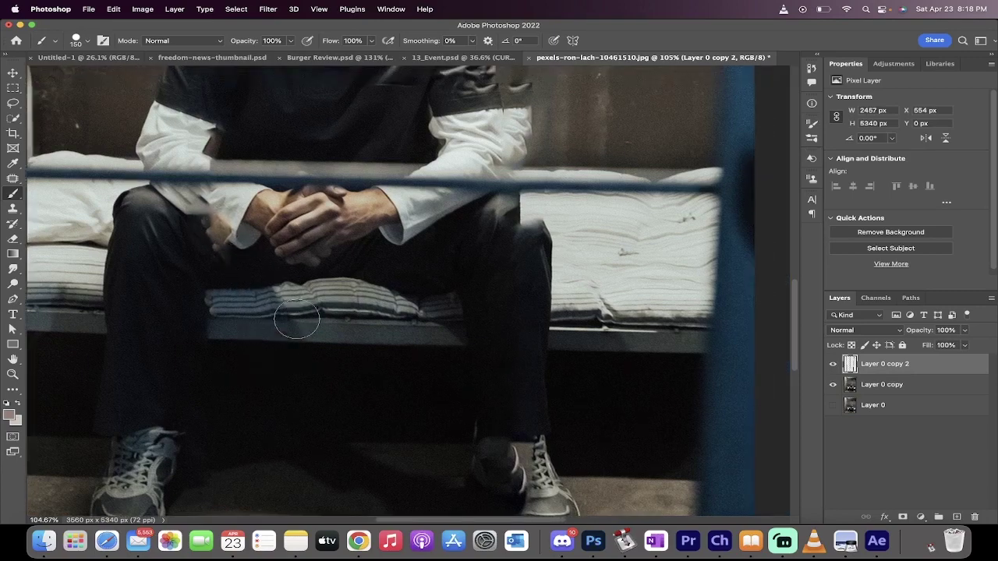
{"action": "scroll", "coordinate": [297, 319], "scroll_direction": "down", "scroll_amount": 2}
{"action": "scroll", "coordinate": [297, 320], "scroll_direction": "up", "scroll_amount": 5}
{"action": "scroll", "coordinate": [297, 320], "scroll_direction": "down", "scroll_amount": 1}
{"action": "scroll", "coordinate": [297, 320], "scroll_direction": "down", "scroll_amount": 1}
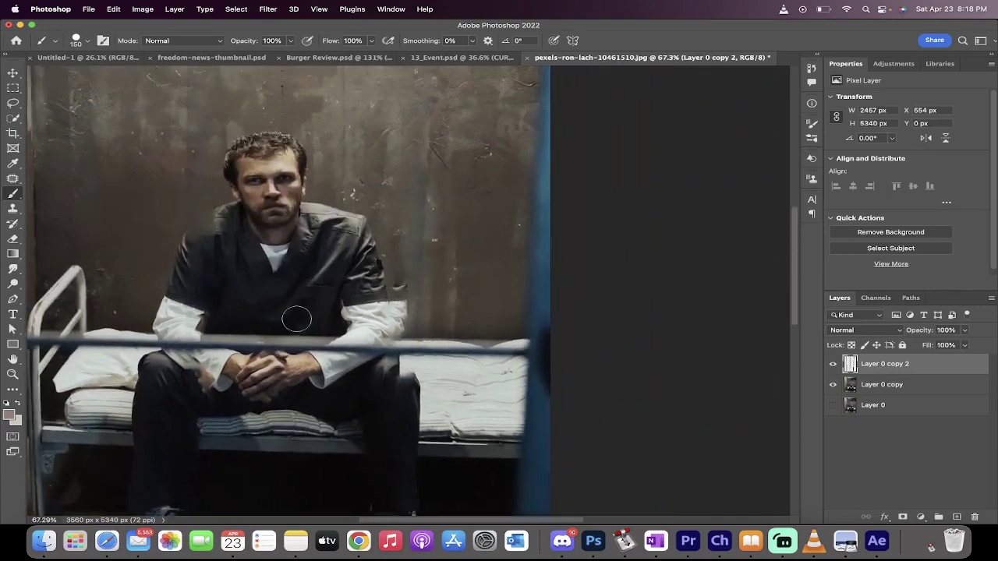
Choose the Patch tool from the healing tool group
{"action": "left_click", "coordinate": [17, 179]}
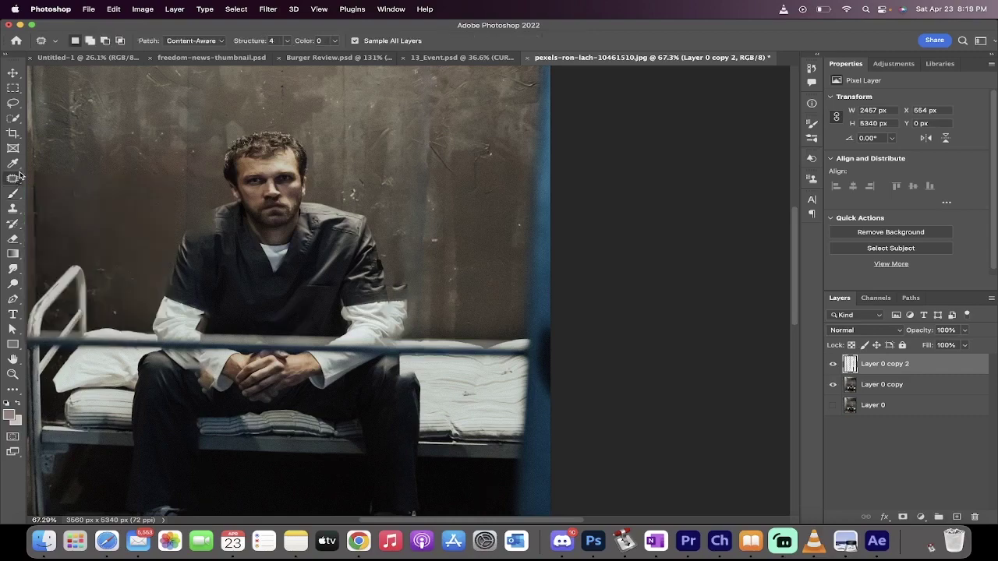
{"action": "right_click", "coordinate": [19, 173]}
{"action": "left_click", "coordinate": [68, 174]}
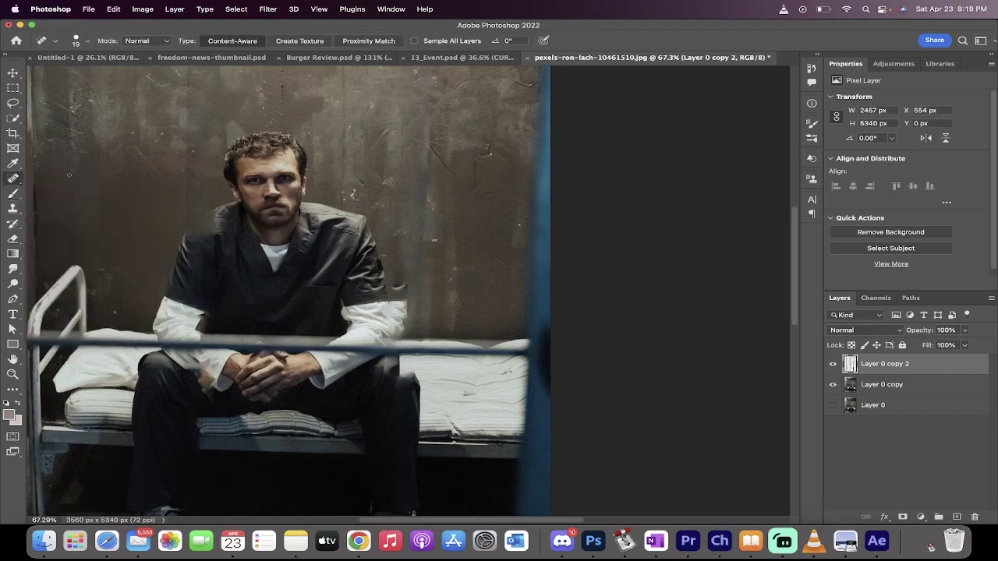
{"action": "right_click", "coordinate": [14, 181]}
{"action": "left_click", "coordinate": [65, 196]}
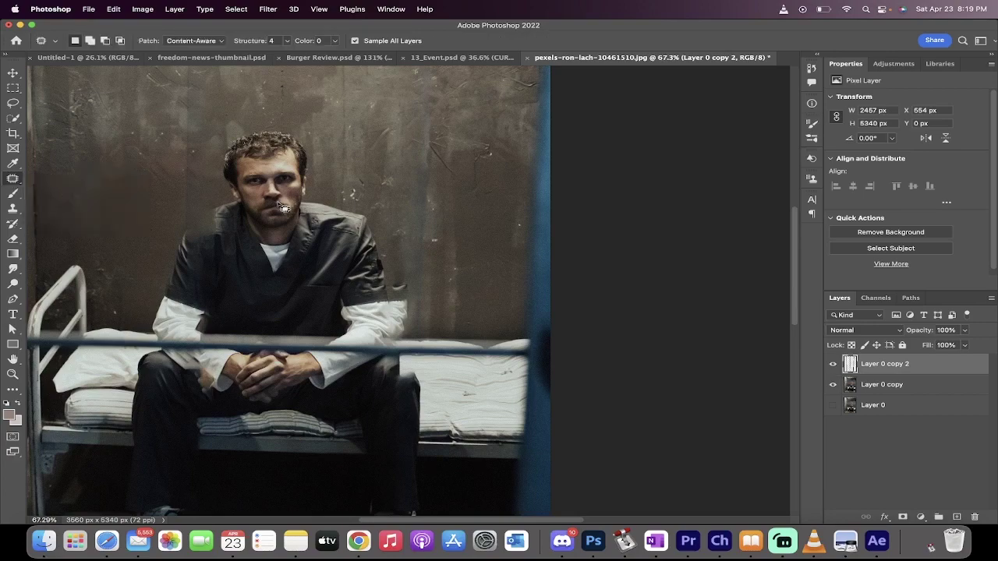
{"action": "scroll", "coordinate": [282, 206], "scroll_direction": "down", "scroll_amount": 5}
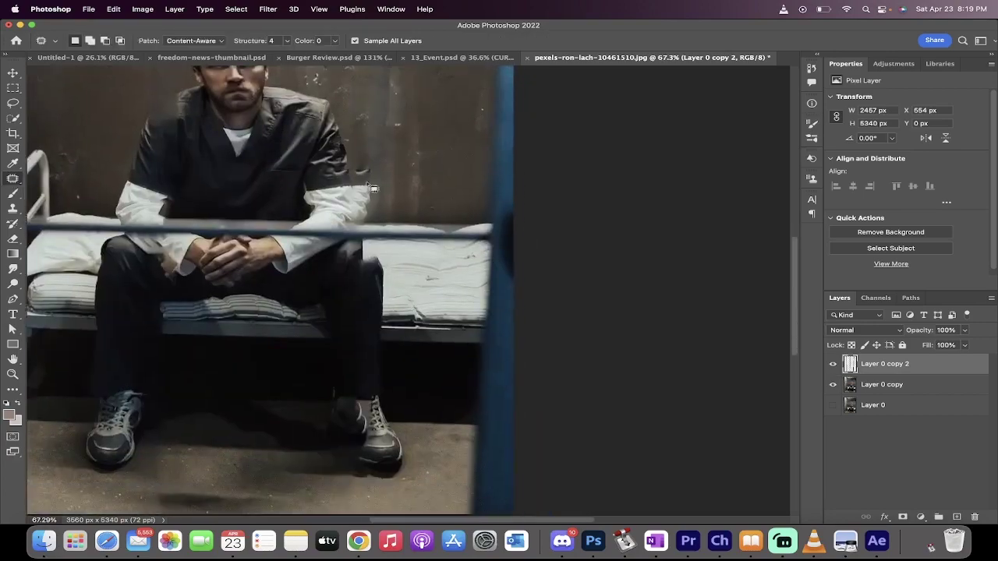
{"action": "scroll", "coordinate": [373, 188], "scroll_direction": "up", "scroll_amount": 2}
{"action": "scroll", "coordinate": [320, 175], "scroll_direction": "up", "scroll_amount": 1}
{"action": "scroll", "coordinate": [321, 176], "scroll_direction": "up", "scroll_amount": 1}
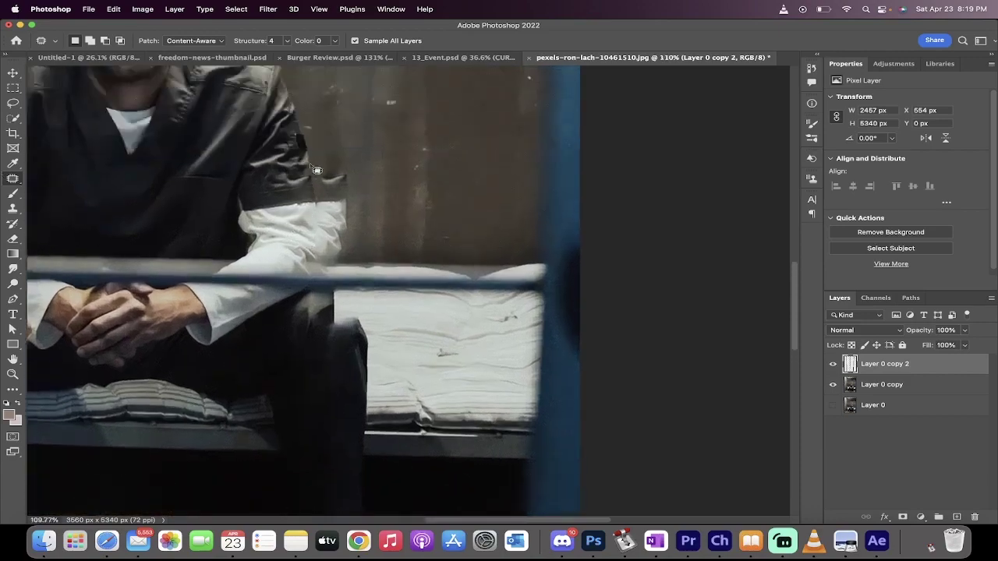
Patch two remnants beside the sleeve with nearby clean wall, deselecting after each
{"action": "mouse_move", "coordinate": [314, 178]}
{"action": "left_mouse_down"}
{"action": "mouse_move", "coordinate": [327, 205]}
{"action": "mouse_move", "coordinate": [354, 202]}
{"action": "mouse_move", "coordinate": [314, 177]}
{"action": "mouse_move", "coordinate": [336, 196]}
{"action": "left_mouse_up"}
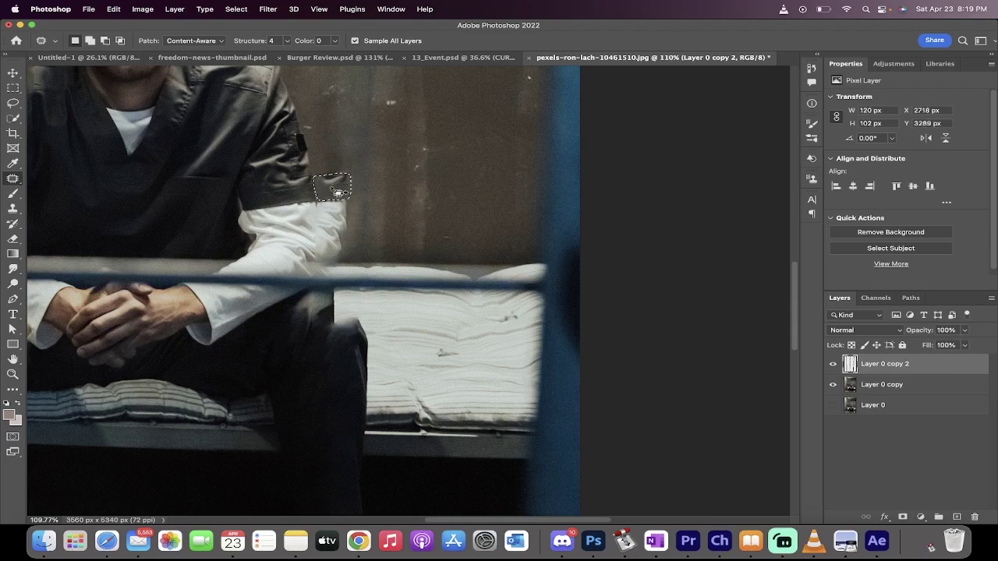
{"action": "left_click_drag", "start_coordinate": [337, 192], "coordinate": [373, 188]}
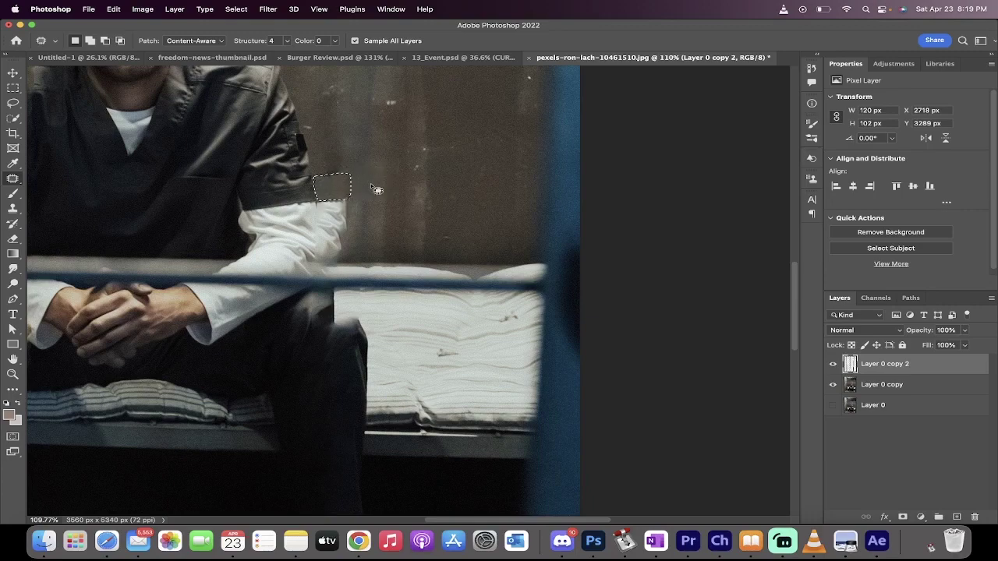
{"action": "left_click", "coordinate": [228, 7]}
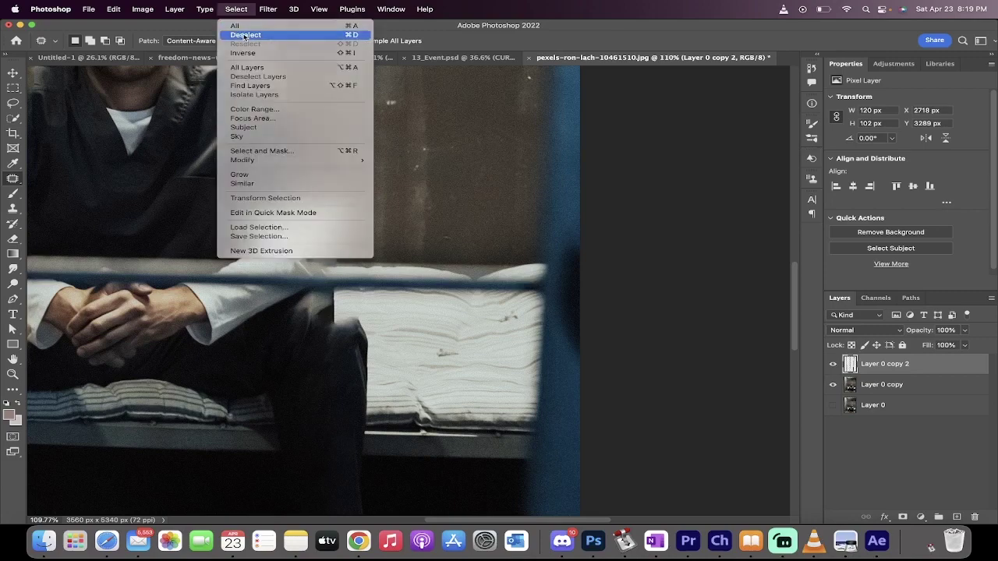
{"action": "left_click", "coordinate": [245, 36]}
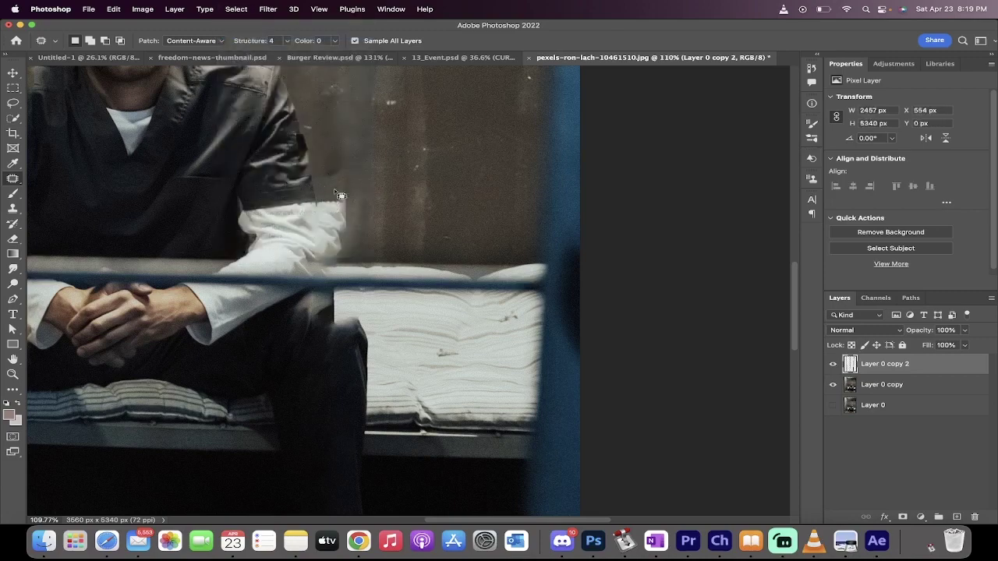
{"action": "scroll", "coordinate": [327, 201], "scroll_direction": "down", "scroll_amount": 1}
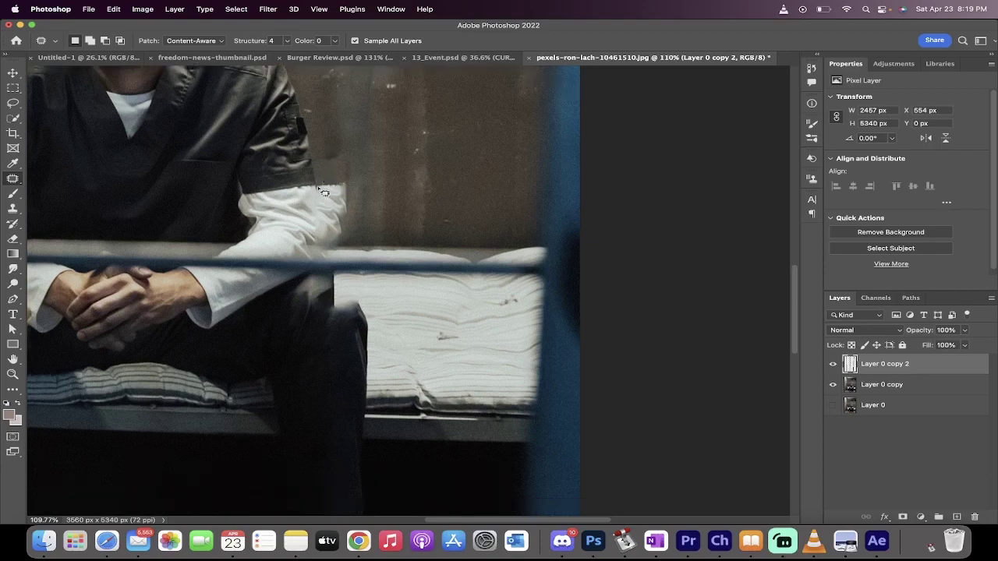
{"action": "mouse_move", "coordinate": [319, 188]}
{"action": "left_mouse_down"}
{"action": "mouse_move", "coordinate": [336, 186]}
{"action": "mouse_move", "coordinate": [321, 206]}
{"action": "left_mouse_up"}
{"action": "left_click_drag", "start_coordinate": [350, 213], "coordinate": [367, 197]}
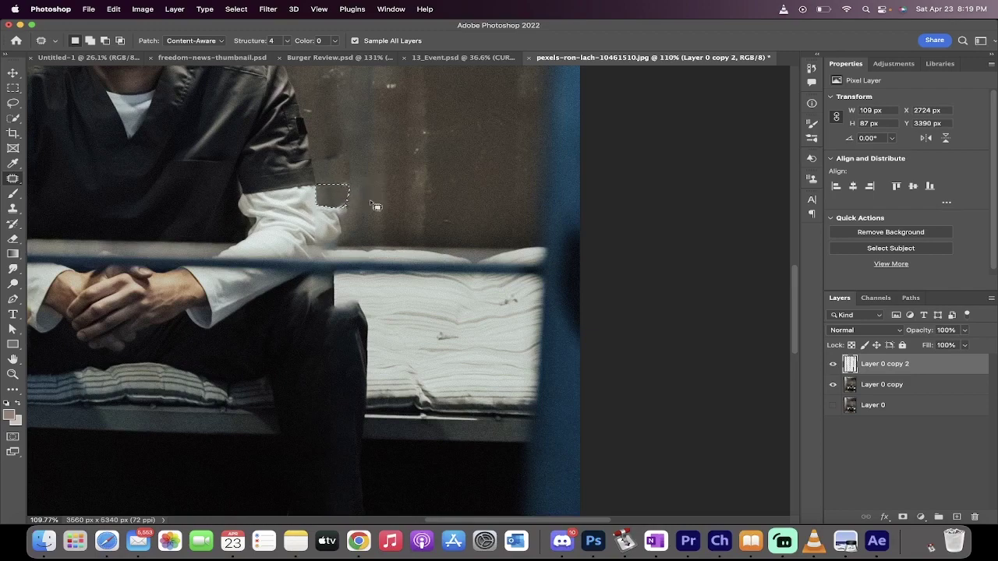
{"action": "left_click", "coordinate": [295, 9]}
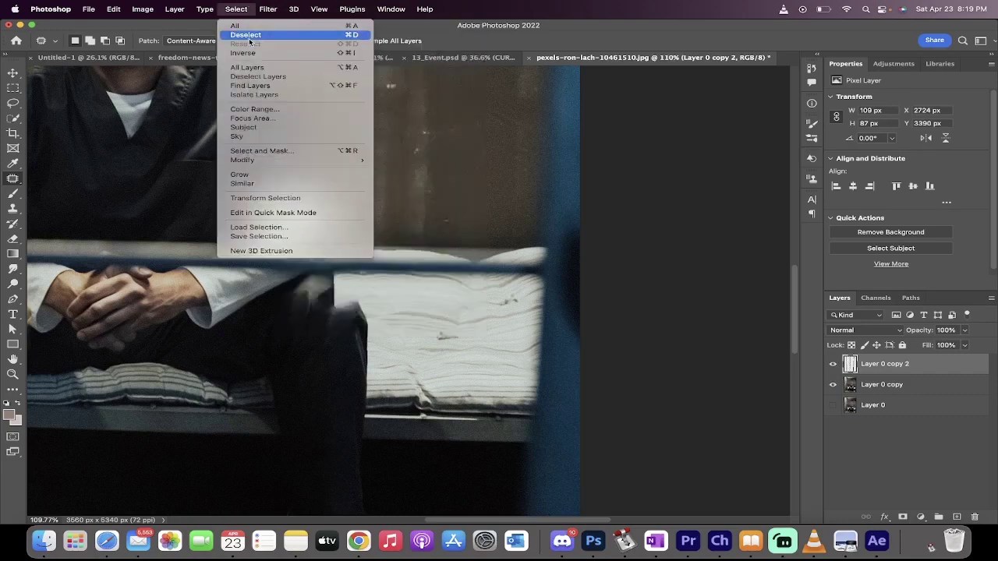
{"action": "left_click", "coordinate": [248, 36]}
Patch the last remnant near the sleeve with clean wall and deselect
{"action": "left_click_drag", "start_coordinate": [353, 187], "coordinate": [351, 190]}
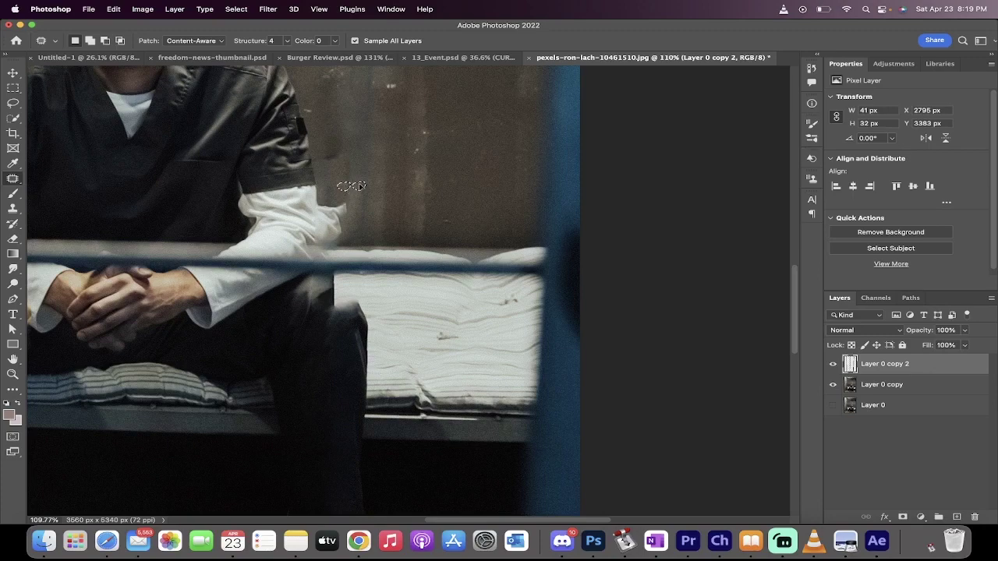
{"action": "left_click", "coordinate": [238, 8]}
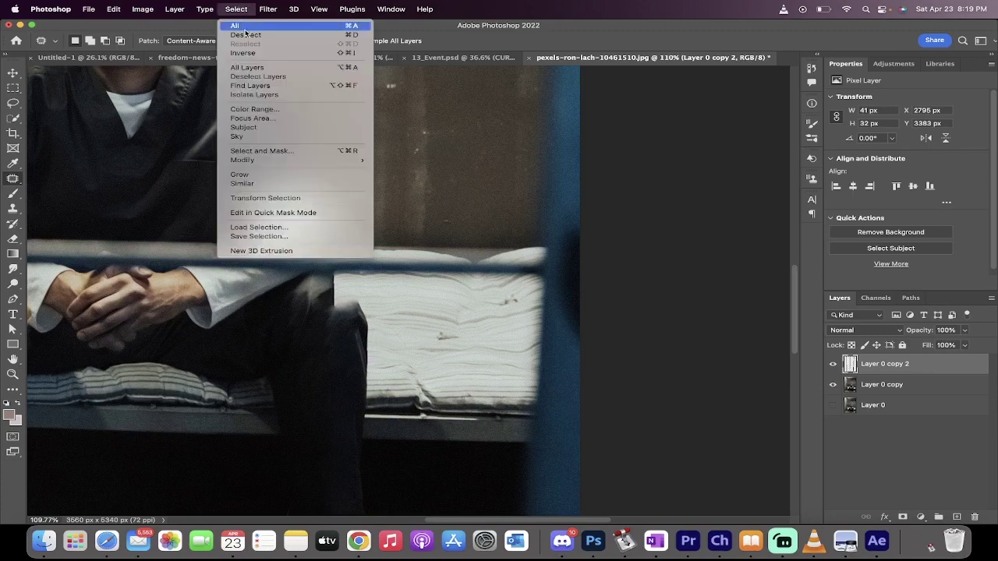
{"action": "left_click", "coordinate": [245, 34]}
{"action": "scroll", "coordinate": [338, 150], "scroll_direction": "down", "scroll_amount": 3}
{"action": "scroll", "coordinate": [337, 150], "scroll_direction": "down", "scroll_amount": 1}
{"action": "left_click_drag", "start_coordinate": [332, 161], "coordinate": [335, 180]}
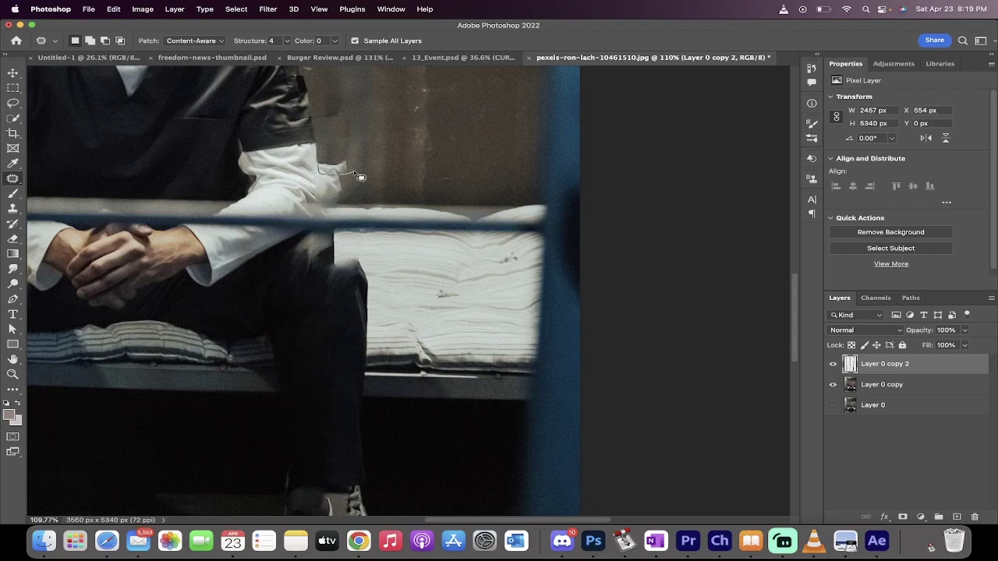
{"action": "mouse_move", "coordinate": [336, 180]}
{"action": "left_mouse_down"}
{"action": "mouse_move", "coordinate": [333, 169]}
{"action": "mouse_move", "coordinate": [376, 166]}
{"action": "left_mouse_up"}
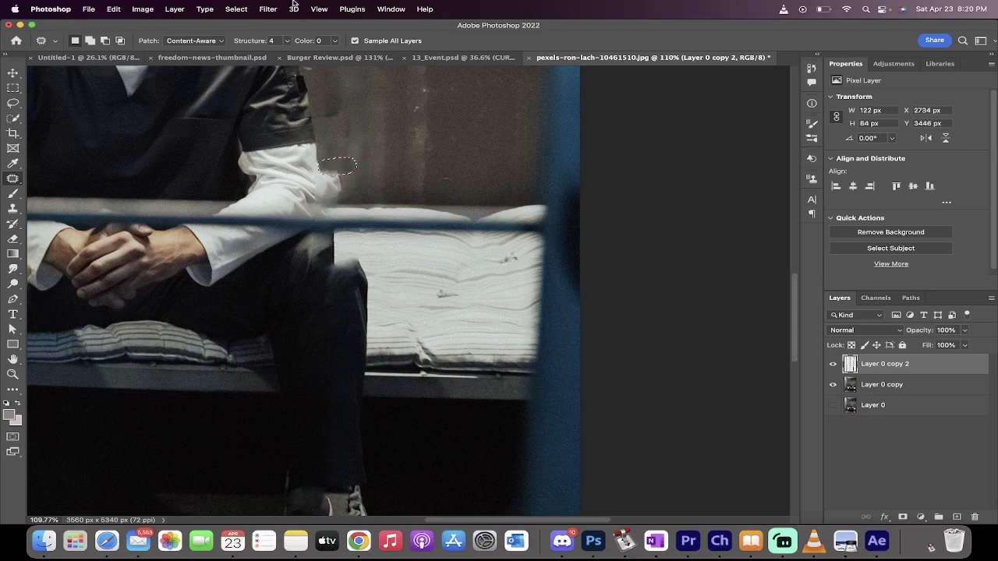
{"action": "left_click", "coordinate": [237, 9]}
{"action": "key", "text": "super+d"}
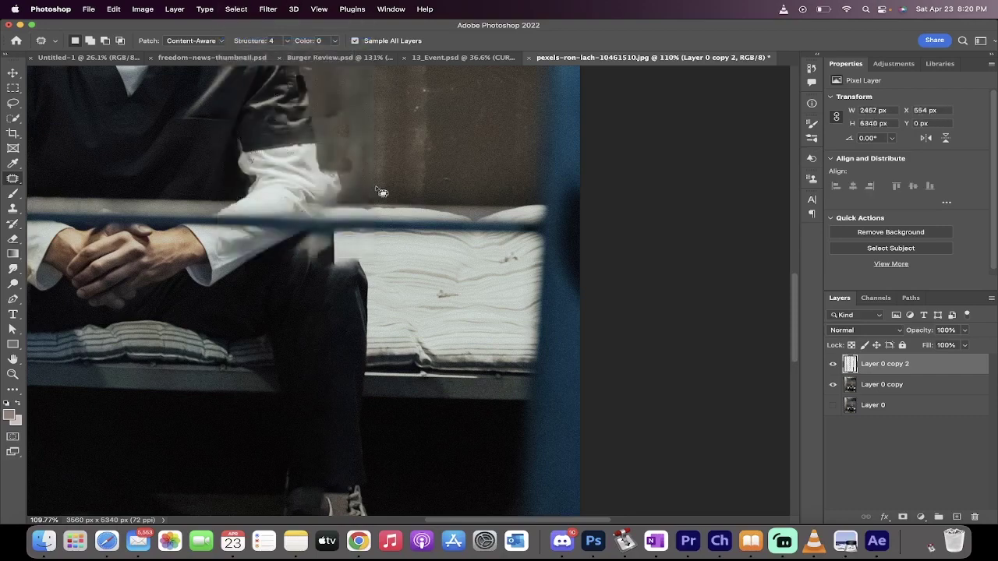
Select a Soft Round brush sized at 25 px
{"action": "scroll", "coordinate": [382, 192], "scroll_direction": "up", "scroll_amount": 2}
{"action": "scroll", "coordinate": [382, 192], "scroll_direction": "left", "scroll_amount": 2}
{"action": "scroll", "coordinate": [382, 193], "scroll_direction": "down", "scroll_amount": 3}
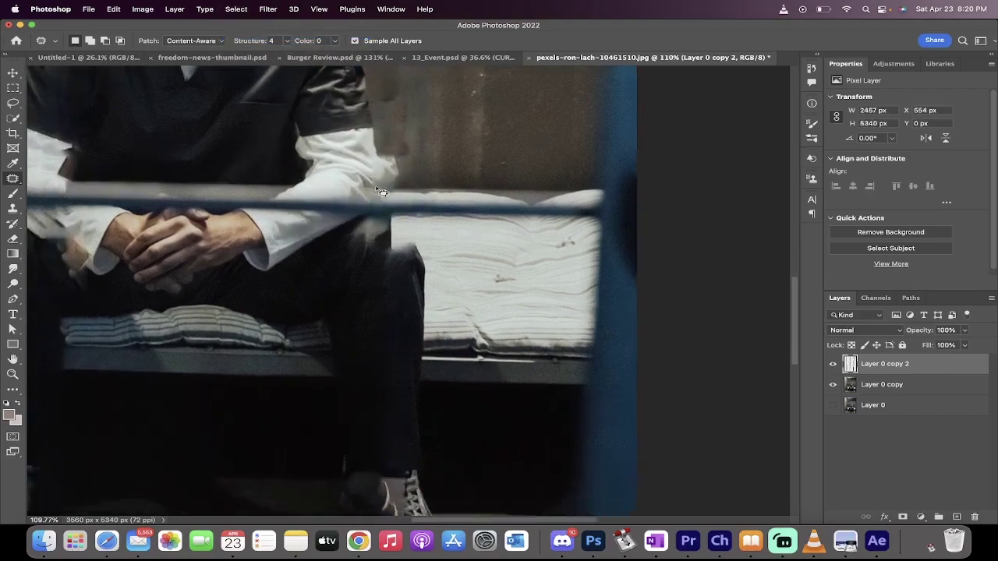
{"action": "scroll", "coordinate": [388, 192], "scroll_direction": "up", "scroll_amount": 2}
{"action": "scroll", "coordinate": [389, 192], "scroll_direction": "left", "scroll_amount": 1}
{"action": "scroll", "coordinate": [389, 193], "scroll_direction": "left", "scroll_amount": 3}
{"action": "scroll", "coordinate": [388, 193], "scroll_direction": "down", "scroll_amount": 2}
{"action": "scroll", "coordinate": [388, 193], "scroll_direction": "up", "scroll_amount": 1}
{"action": "scroll", "coordinate": [388, 192], "scroll_direction": "left", "scroll_amount": 2}
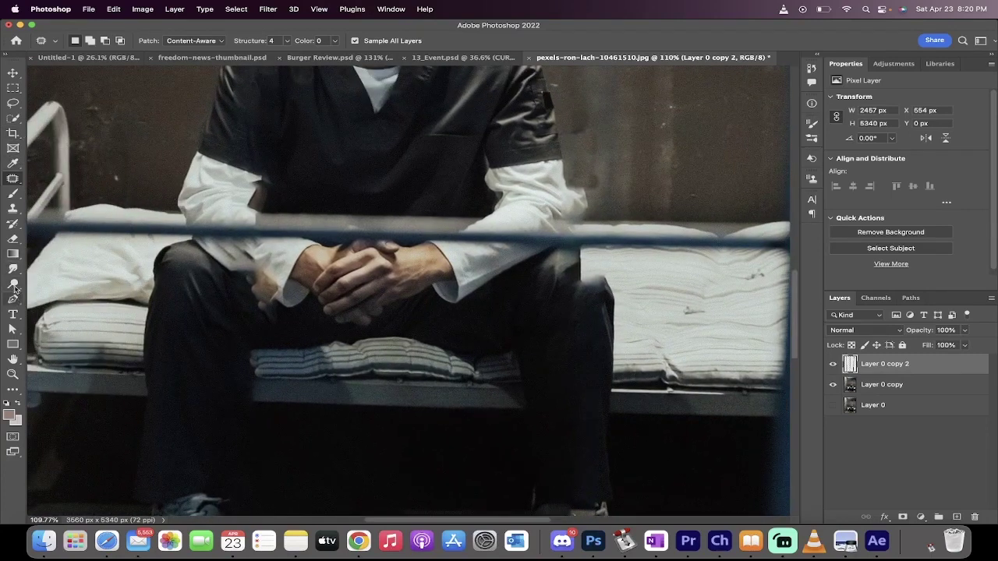
{"action": "left_click", "coordinate": [12, 196]}
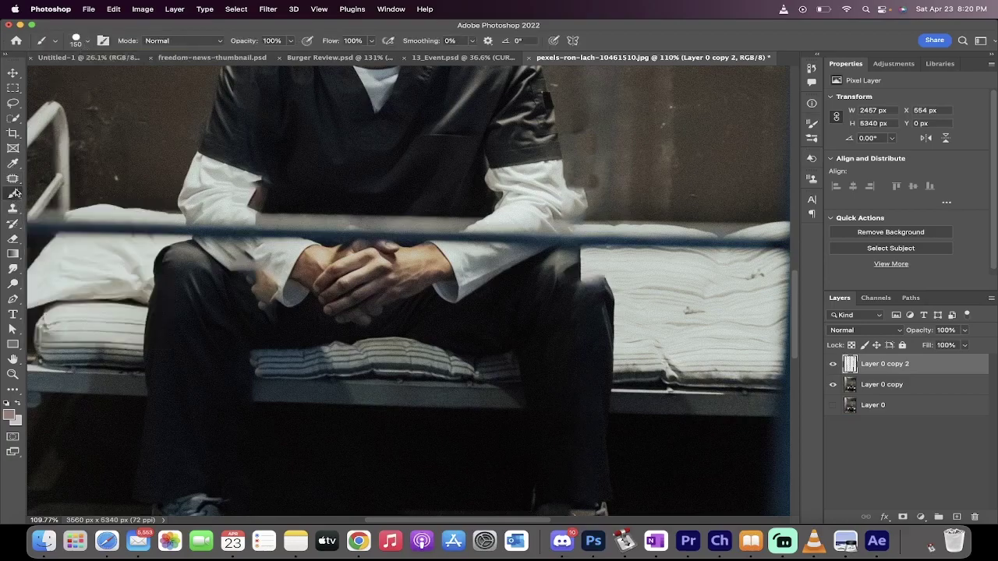
{"action": "left_click", "coordinate": [86, 42]}
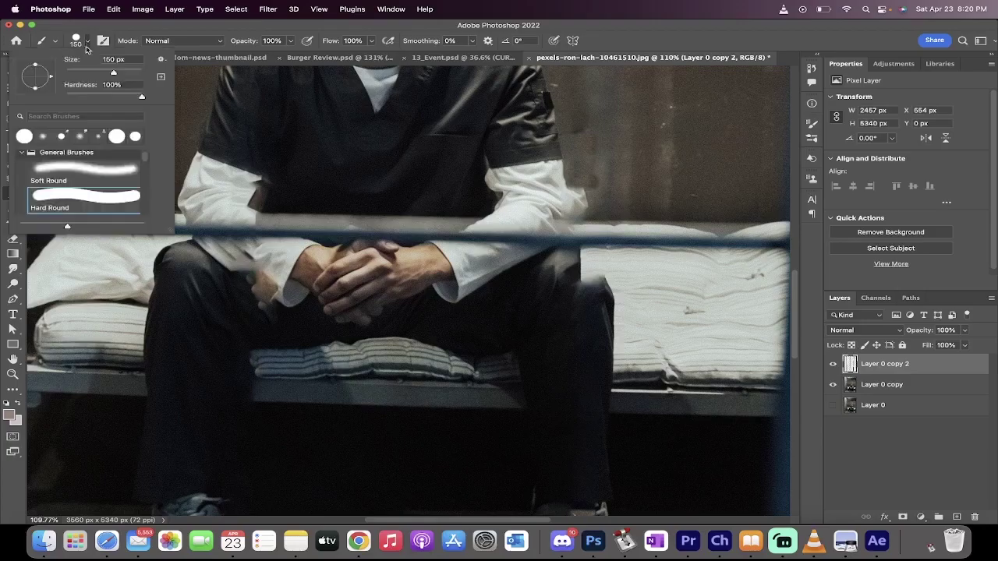
{"action": "left_click", "coordinate": [58, 175]}
{"action": "left_click_drag", "start_coordinate": [78, 73], "coordinate": [73, 72]}
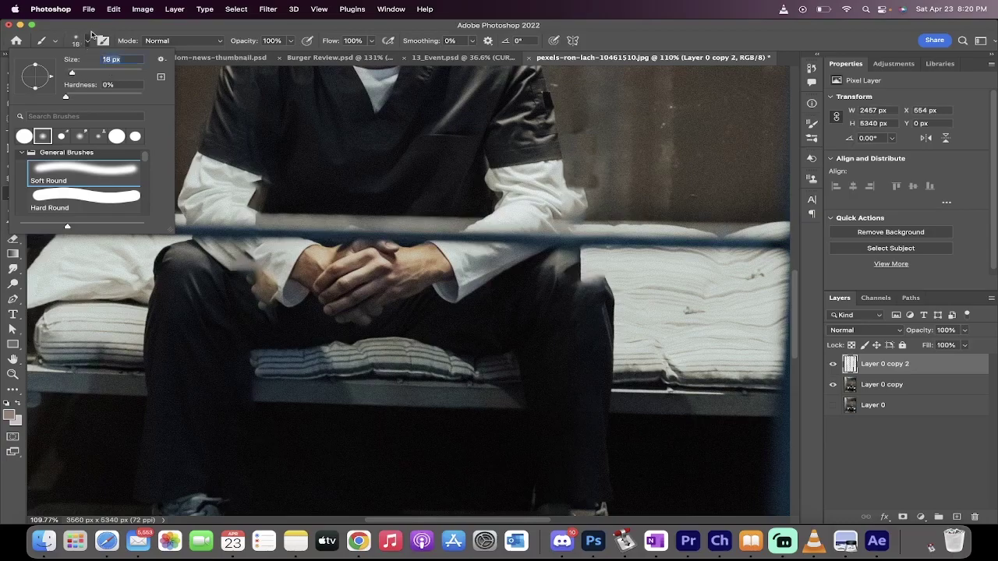
{"action": "left_click", "coordinate": [88, 41]}
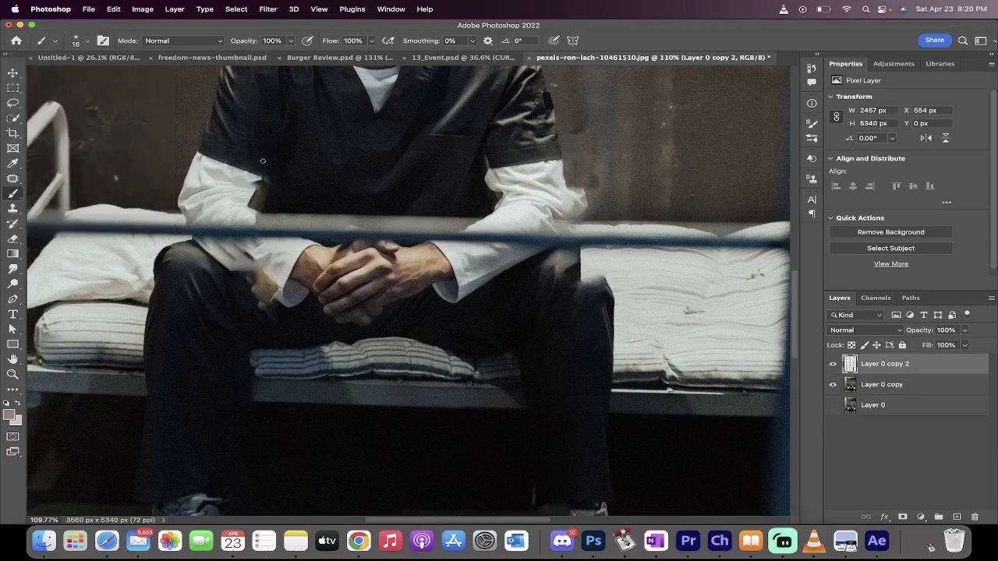
{"action": "key", "text": "bracketright"}
{"action": "key", "text": "bracketright"}
Lower the brush Flow to 4%
{"action": "left_click", "coordinate": [371, 43]}
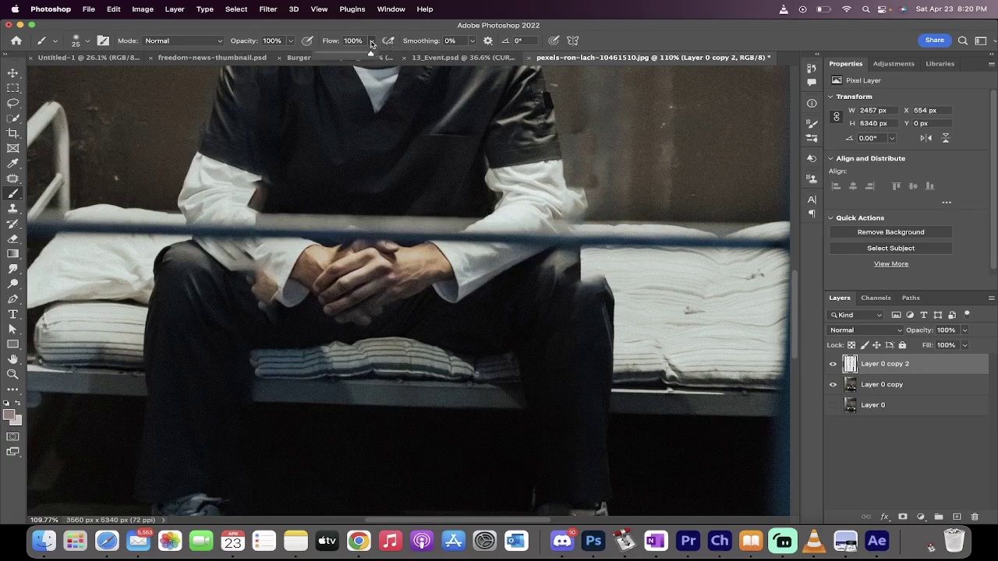
{"action": "left_click_drag", "start_coordinate": [372, 55], "coordinate": [320, 58]}
{"action": "left_click", "coordinate": [371, 41]}
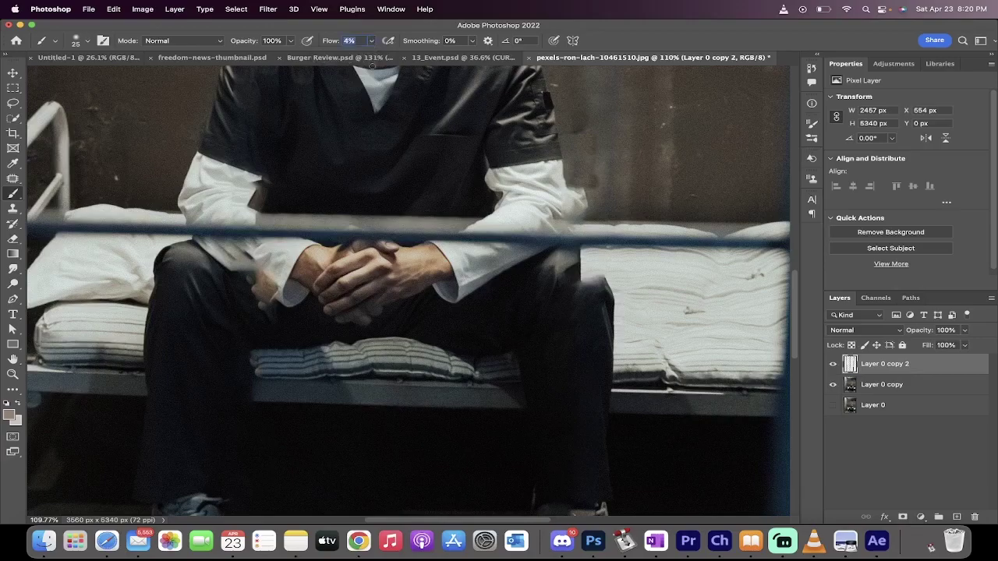
{"action": "scroll", "coordinate": [307, 165], "scroll_direction": "up", "scroll_amount": 1}
Dab faint 4% flow paint over the light remnant beside the man's clasped hands
{"action": "scroll", "coordinate": [272, 205], "scroll_direction": "right", "scroll_amount": 2}
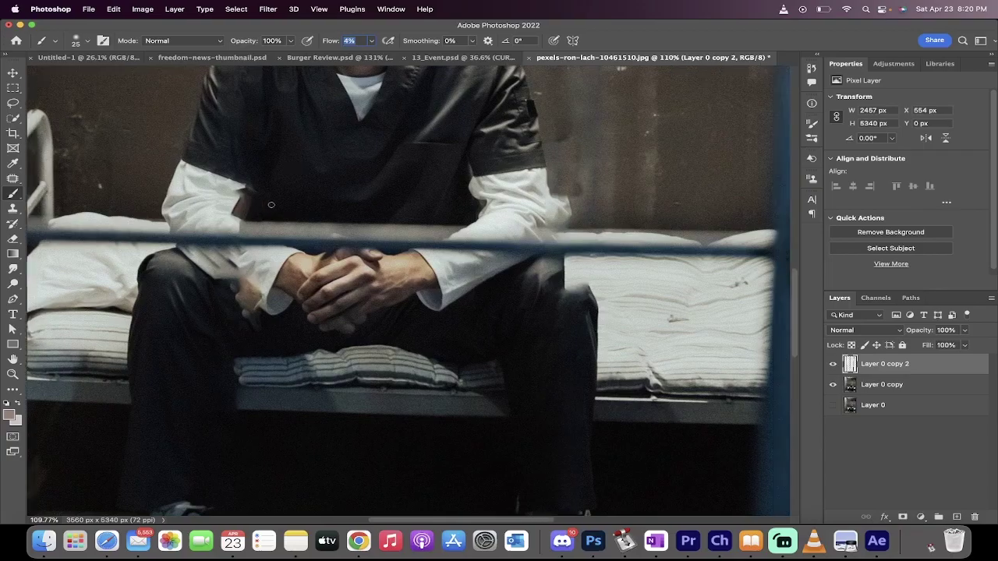
{"action": "scroll", "coordinate": [272, 205], "scroll_direction": "down", "scroll_amount": 5}
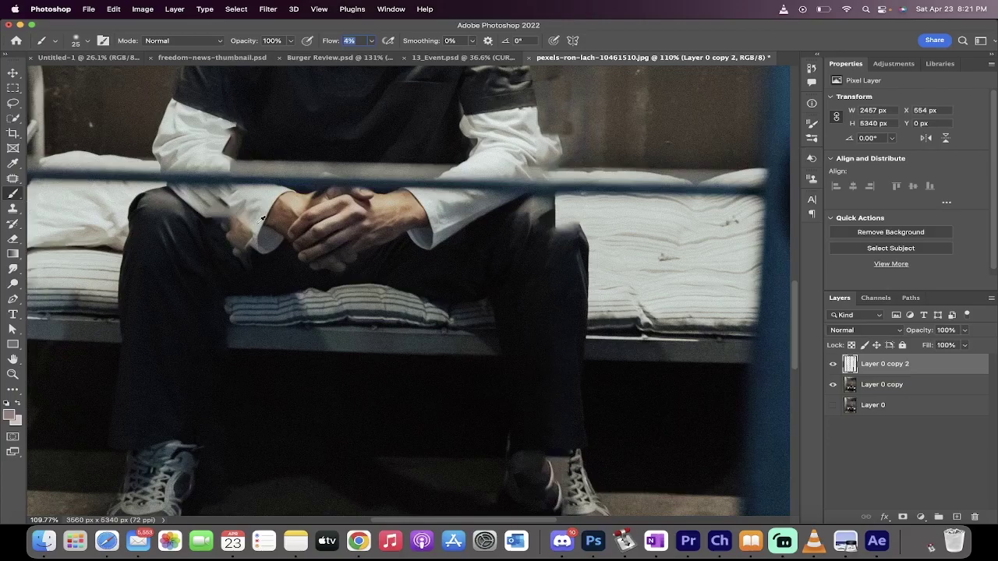
{"action": "left_click", "coordinate": [263, 219]}
{"action": "key", "text": "x"}
{"action": "left_click", "coordinate": [251, 220]}
{"action": "left_click", "coordinate": [257, 226]}
Sample nearby trouser colours and darken the light smudge on the knee
{"action": "left_click", "coordinate": [240, 212], "text": "alt"}
{"action": "left_click_drag", "start_coordinate": [219, 202], "coordinate": [229, 214]}
{"action": "key", "text": "x"}
{"action": "key", "text": "x"}
{"action": "left_click", "coordinate": [240, 257], "text": "alt"}
{"action": "left_click", "coordinate": [237, 250], "text": "alt"}
{"action": "left_click", "coordinate": [230, 241], "text": "alt"}
Patch the first bar remnant on the left cell wall with the Patch tool, then deselect
{"action": "scroll", "coordinate": [314, 236], "scroll_direction": "down", "scroll_amount": 2}
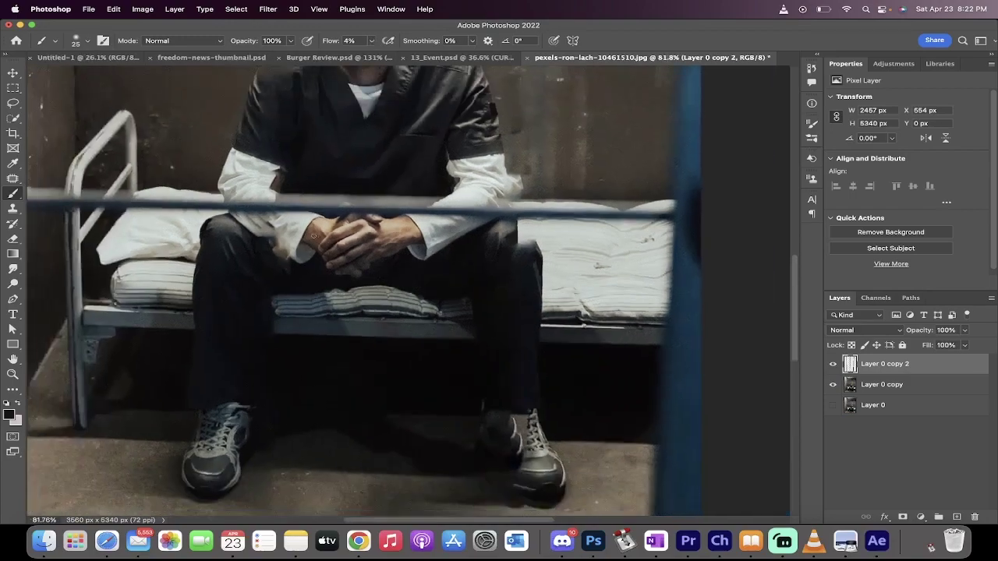
{"action": "scroll", "coordinate": [313, 235], "scroll_direction": "down", "scroll_amount": 2}
{"action": "scroll", "coordinate": [314, 236], "scroll_direction": "down", "scroll_amount": 1}
{"action": "scroll", "coordinate": [313, 235], "scroll_direction": "up", "scroll_amount": 2}
{"action": "scroll", "coordinate": [313, 236], "scroll_direction": "left", "scroll_amount": 3}
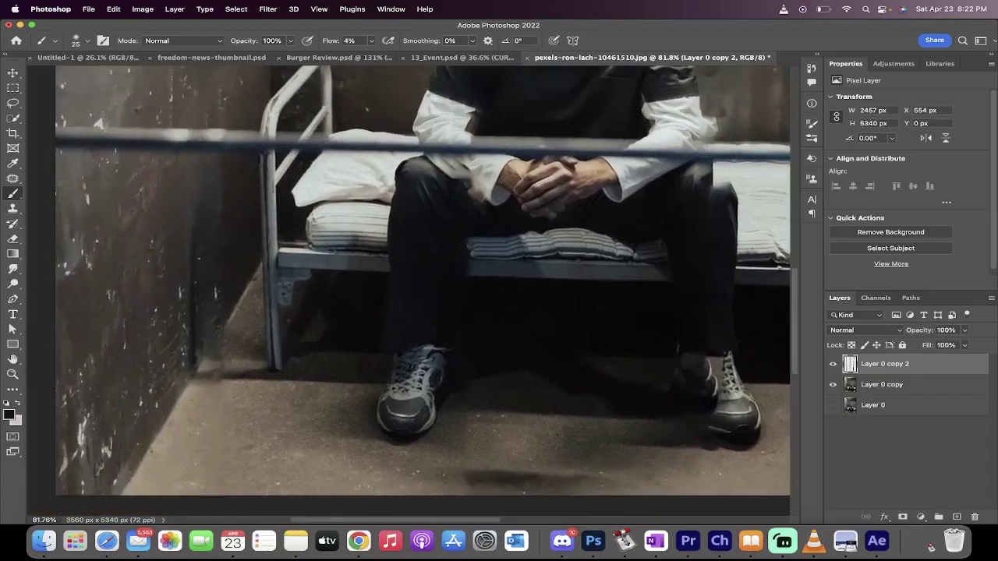
{"action": "scroll", "coordinate": [312, 238], "scroll_direction": "up", "scroll_amount": 5}
{"action": "scroll", "coordinate": [312, 239], "scroll_direction": "up", "scroll_amount": 2}
{"action": "scroll", "coordinate": [312, 239], "scroll_direction": "up", "scroll_amount": 2}
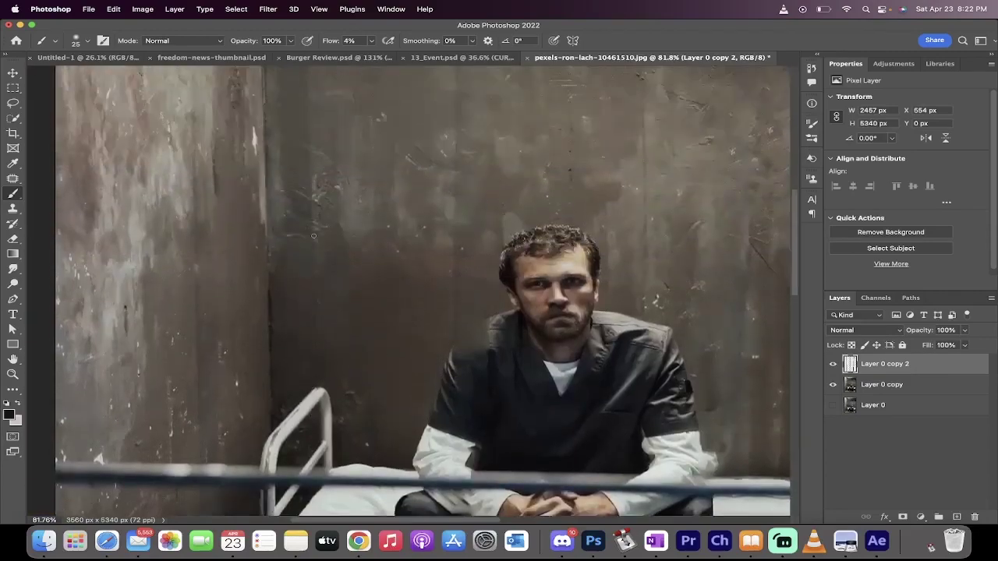
{"action": "scroll", "coordinate": [312, 239], "scroll_direction": "up", "scroll_amount": 2}
{"action": "scroll", "coordinate": [312, 238], "scroll_direction": "down", "scroll_amount": 4}
{"action": "scroll", "coordinate": [215, 303], "scroll_direction": "down", "scroll_amount": 1}
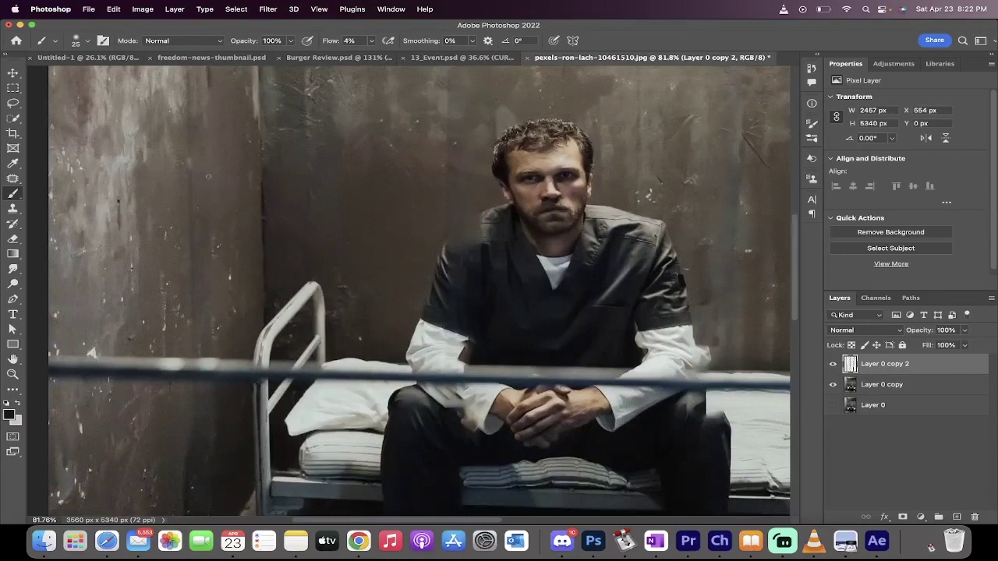
{"action": "scroll", "coordinate": [206, 221], "scroll_direction": "down", "scroll_amount": 2}
{"action": "key", "text": "j"}
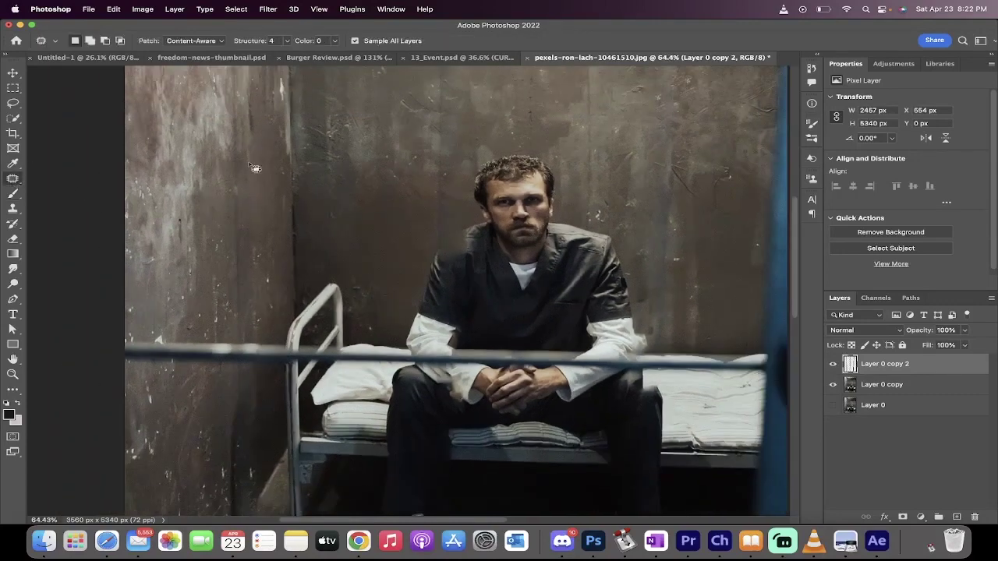
{"action": "mouse_move", "coordinate": [239, 129]}
{"action": "left_mouse_down"}
{"action": "mouse_move", "coordinate": [252, 162]}
{"action": "mouse_move", "coordinate": [220, 166]}
{"action": "left_mouse_up"}
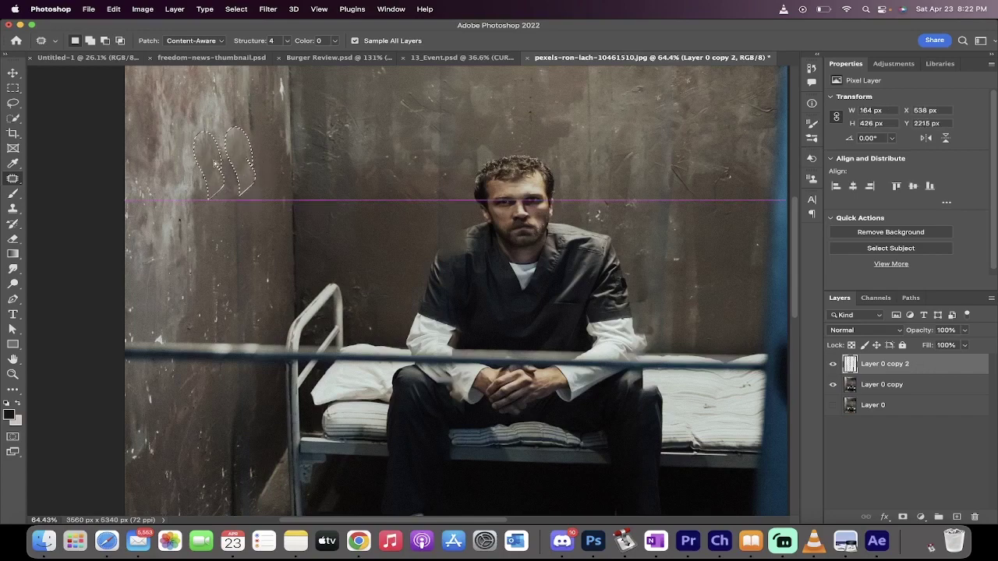
{"action": "left_click", "coordinate": [237, 8]}
{"action": "left_click", "coordinate": [250, 37]}
Patch two more left-wall remnants with clean wall texture, deselecting after each
{"action": "mouse_move", "coordinate": [248, 197]}
{"action": "left_mouse_down"}
{"action": "mouse_move", "coordinate": [244, 242]}
{"action": "mouse_move", "coordinate": [238, 234]}
{"action": "mouse_move", "coordinate": [273, 201]}
{"action": "left_mouse_up"}
{"action": "left_click", "coordinate": [236, 9]}
{"action": "left_click", "coordinate": [236, 34]}
{"action": "scroll", "coordinate": [246, 197], "scroll_direction": "down", "scroll_amount": 2}
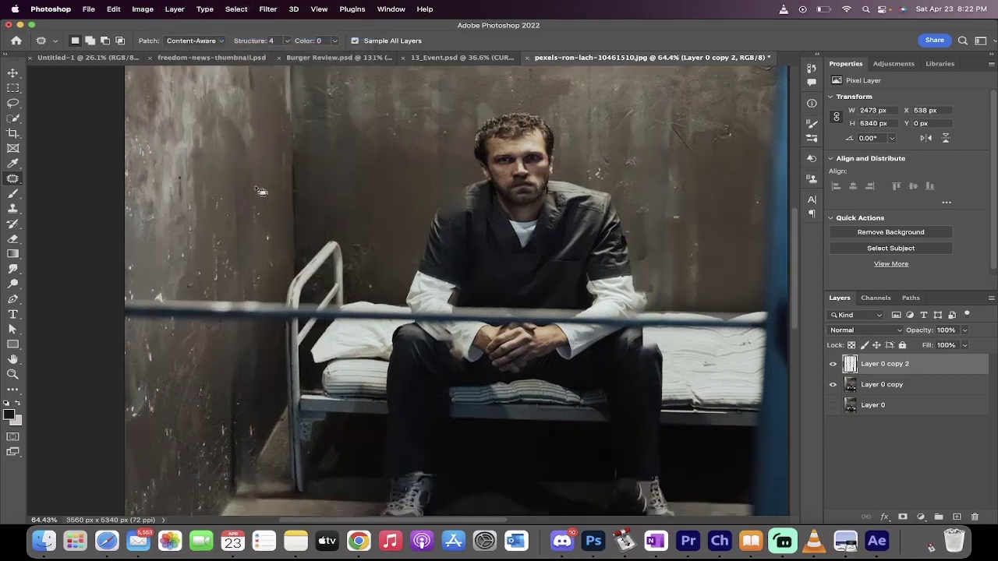
{"action": "left_click_drag", "start_coordinate": [255, 185], "coordinate": [251, 224]}
{"action": "mouse_move", "coordinate": [260, 184]}
{"action": "left_mouse_down"}
{"action": "mouse_move", "coordinate": [239, 209]}
{"action": "mouse_move", "coordinate": [247, 221]}
{"action": "mouse_move", "coordinate": [213, 203]}
{"action": "left_mouse_up"}
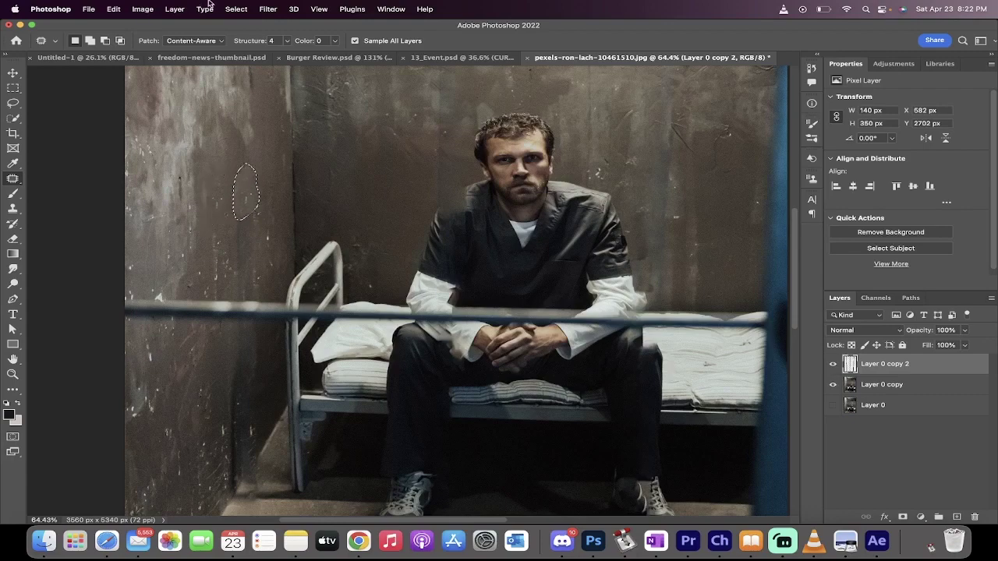
{"action": "left_click", "coordinate": [236, 9]}
{"action": "left_click", "coordinate": [245, 35]}
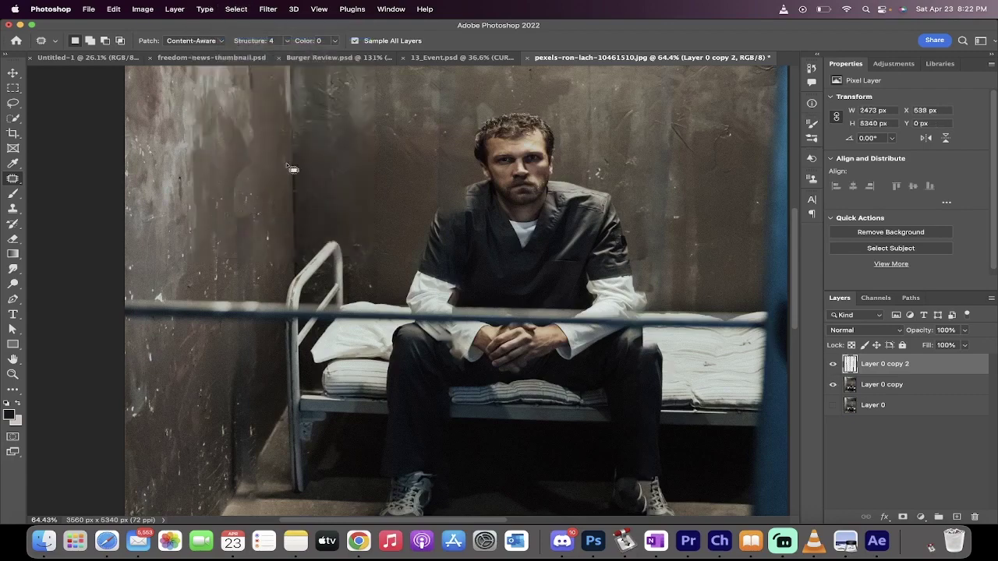
{"action": "scroll", "coordinate": [290, 170], "scroll_direction": "down", "scroll_amount": 2}
{"action": "scroll", "coordinate": [290, 169], "scroll_direction": "down", "scroll_amount": 5}
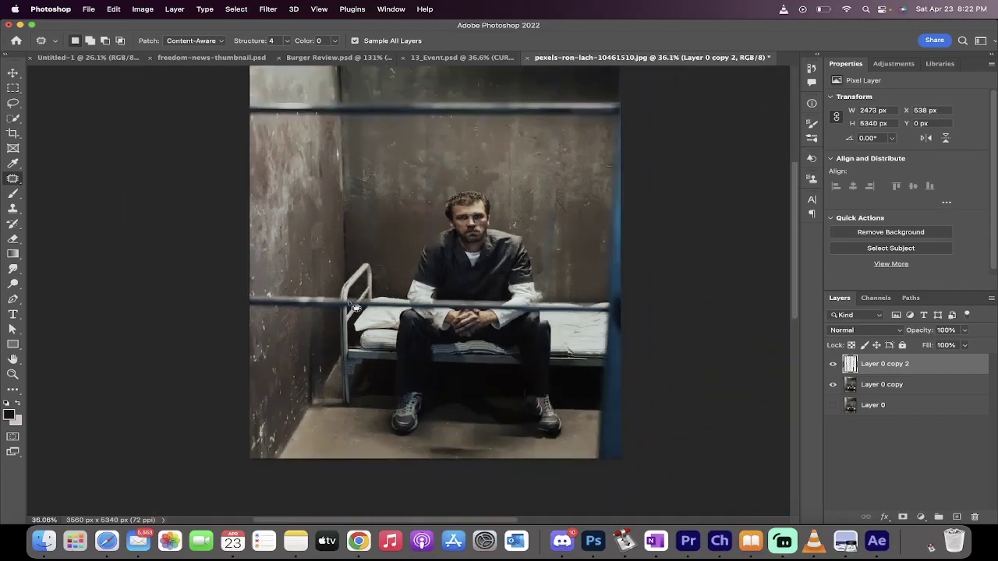